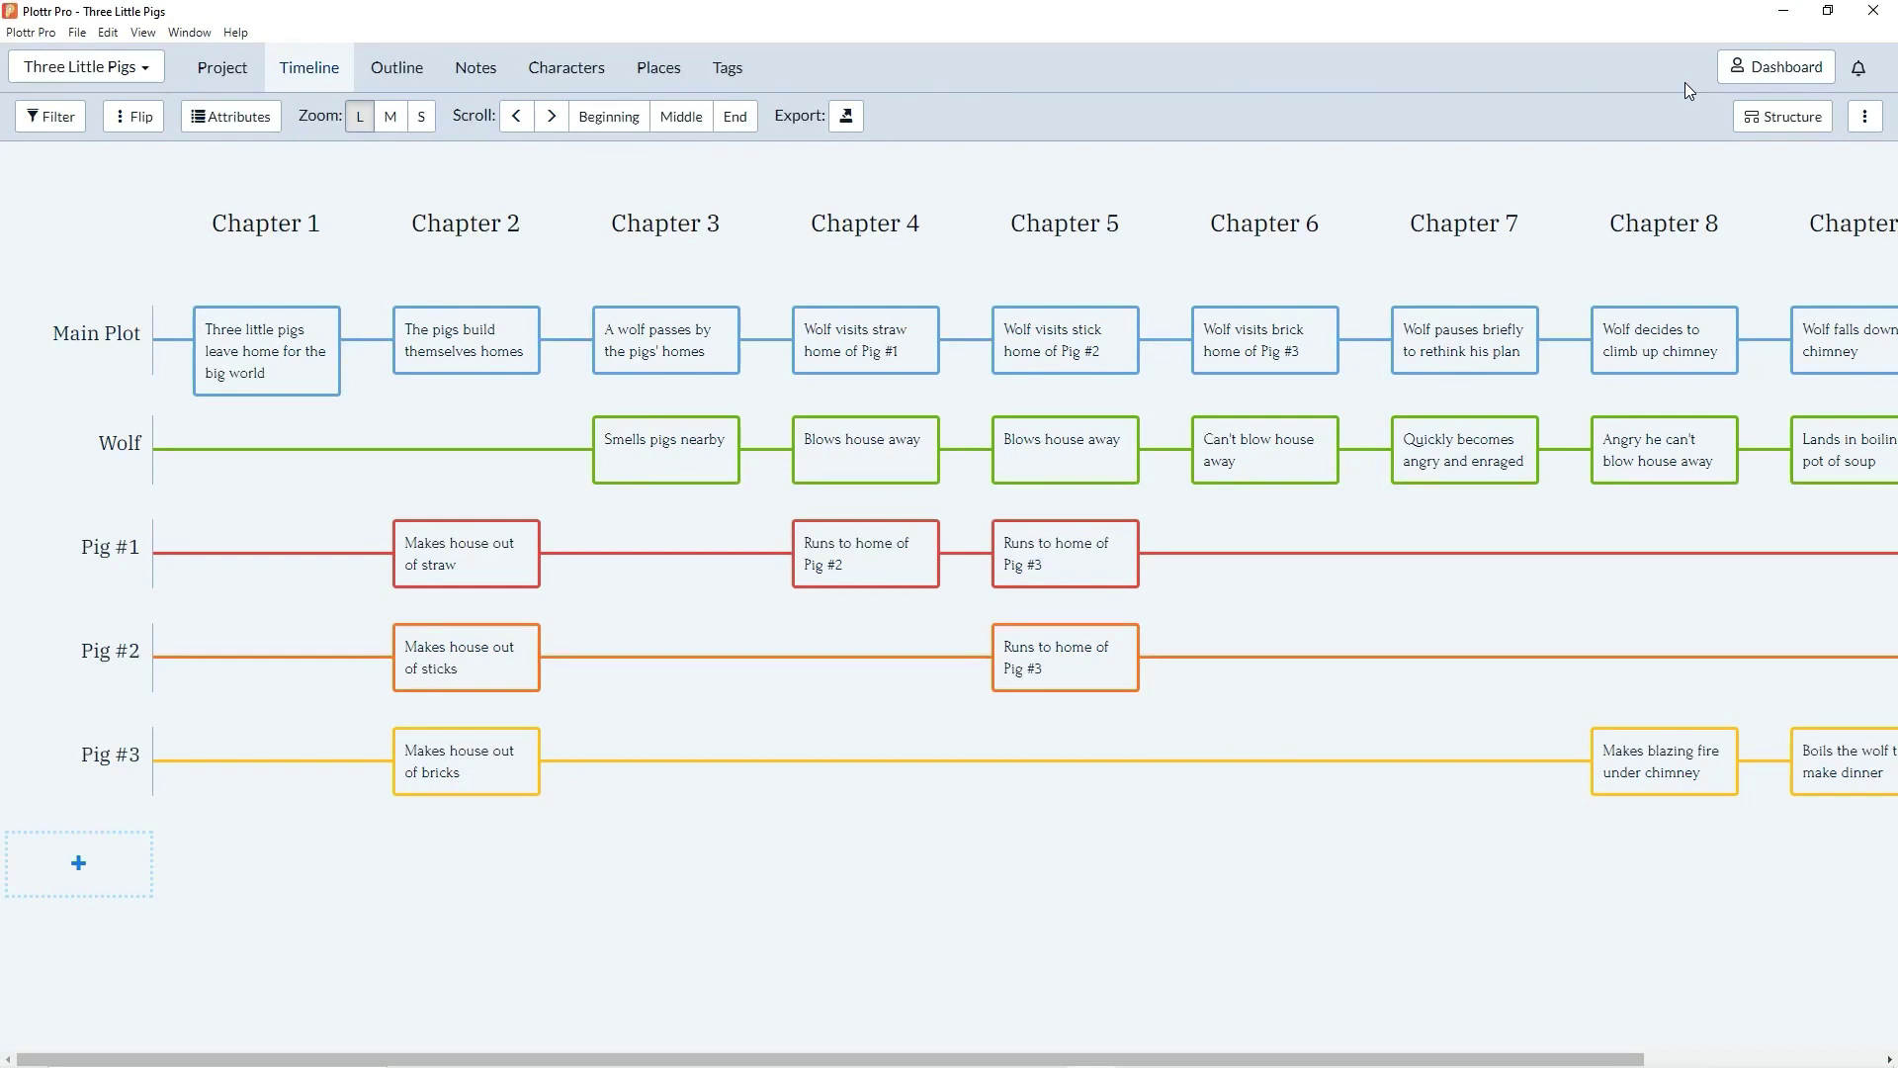
- Open the dashboard to view account details and the Feb 23, 2022 backup folder
click(1750, 85)
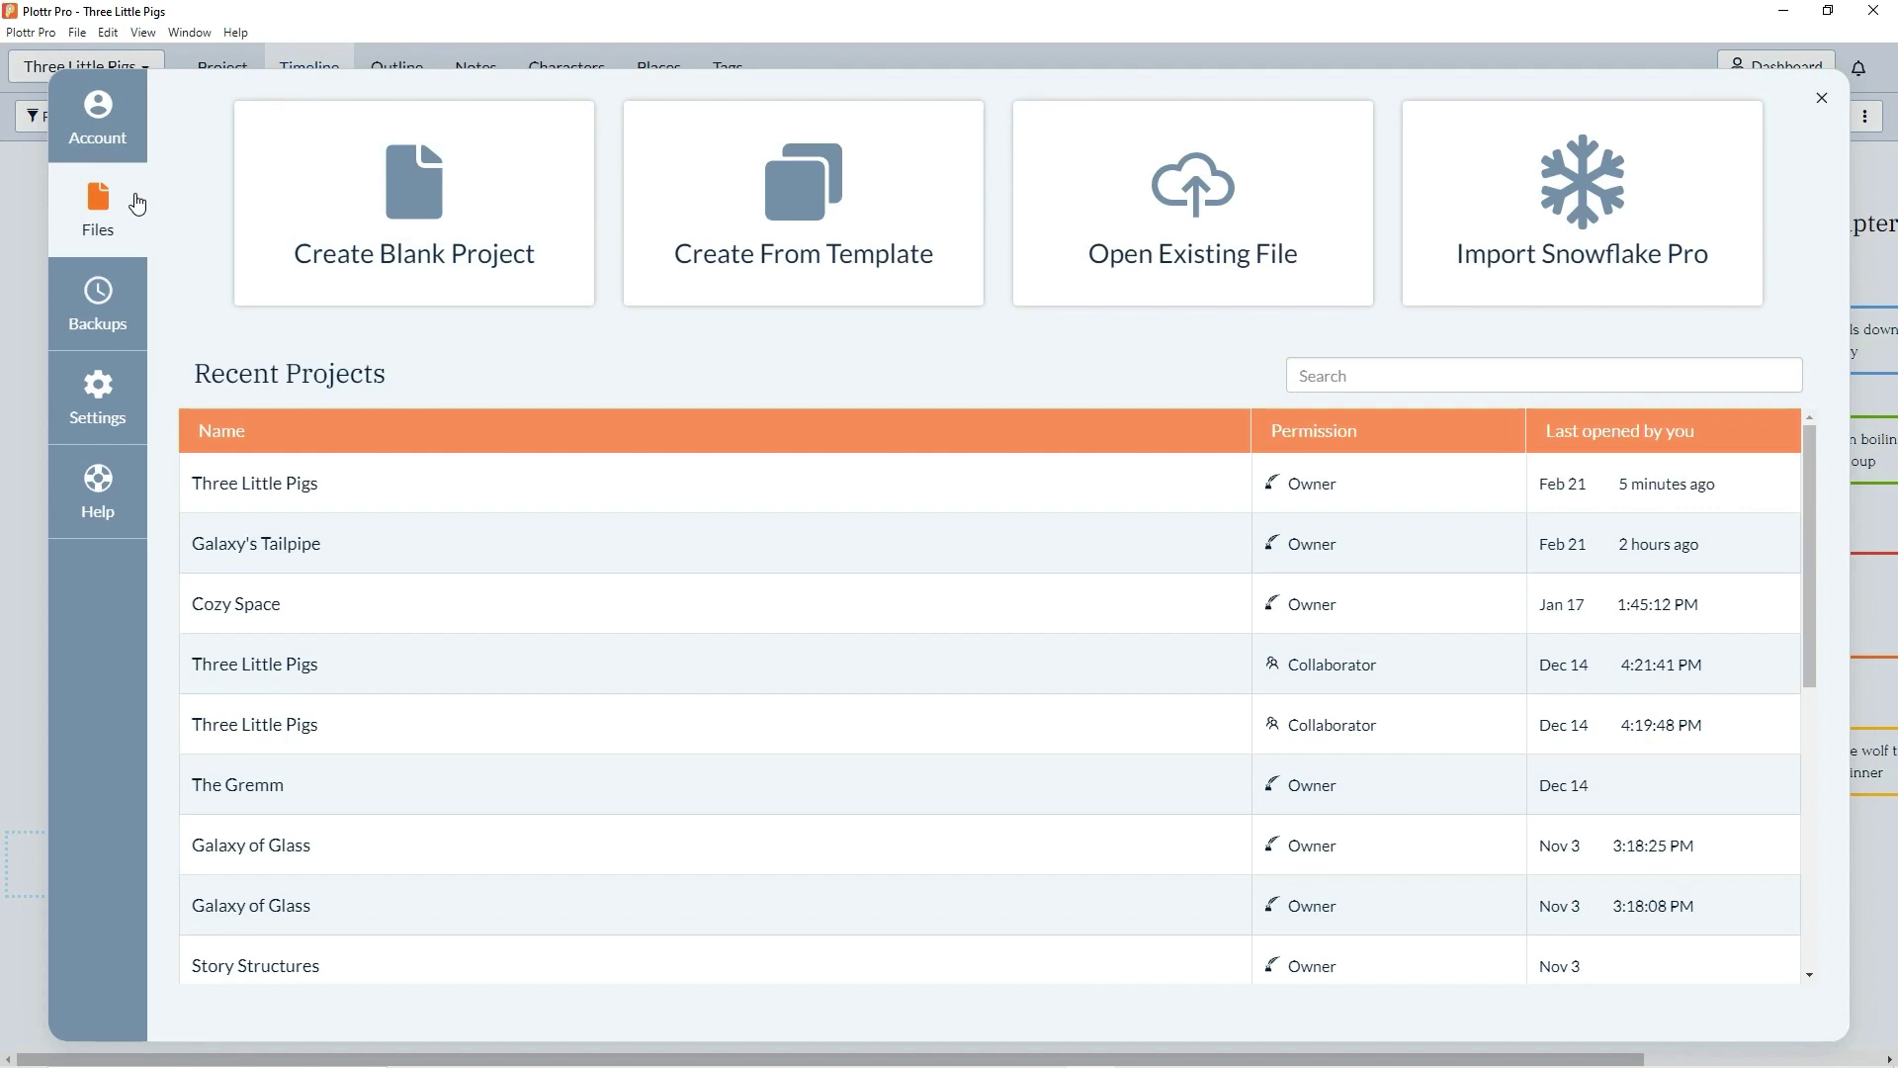
click(131, 149)
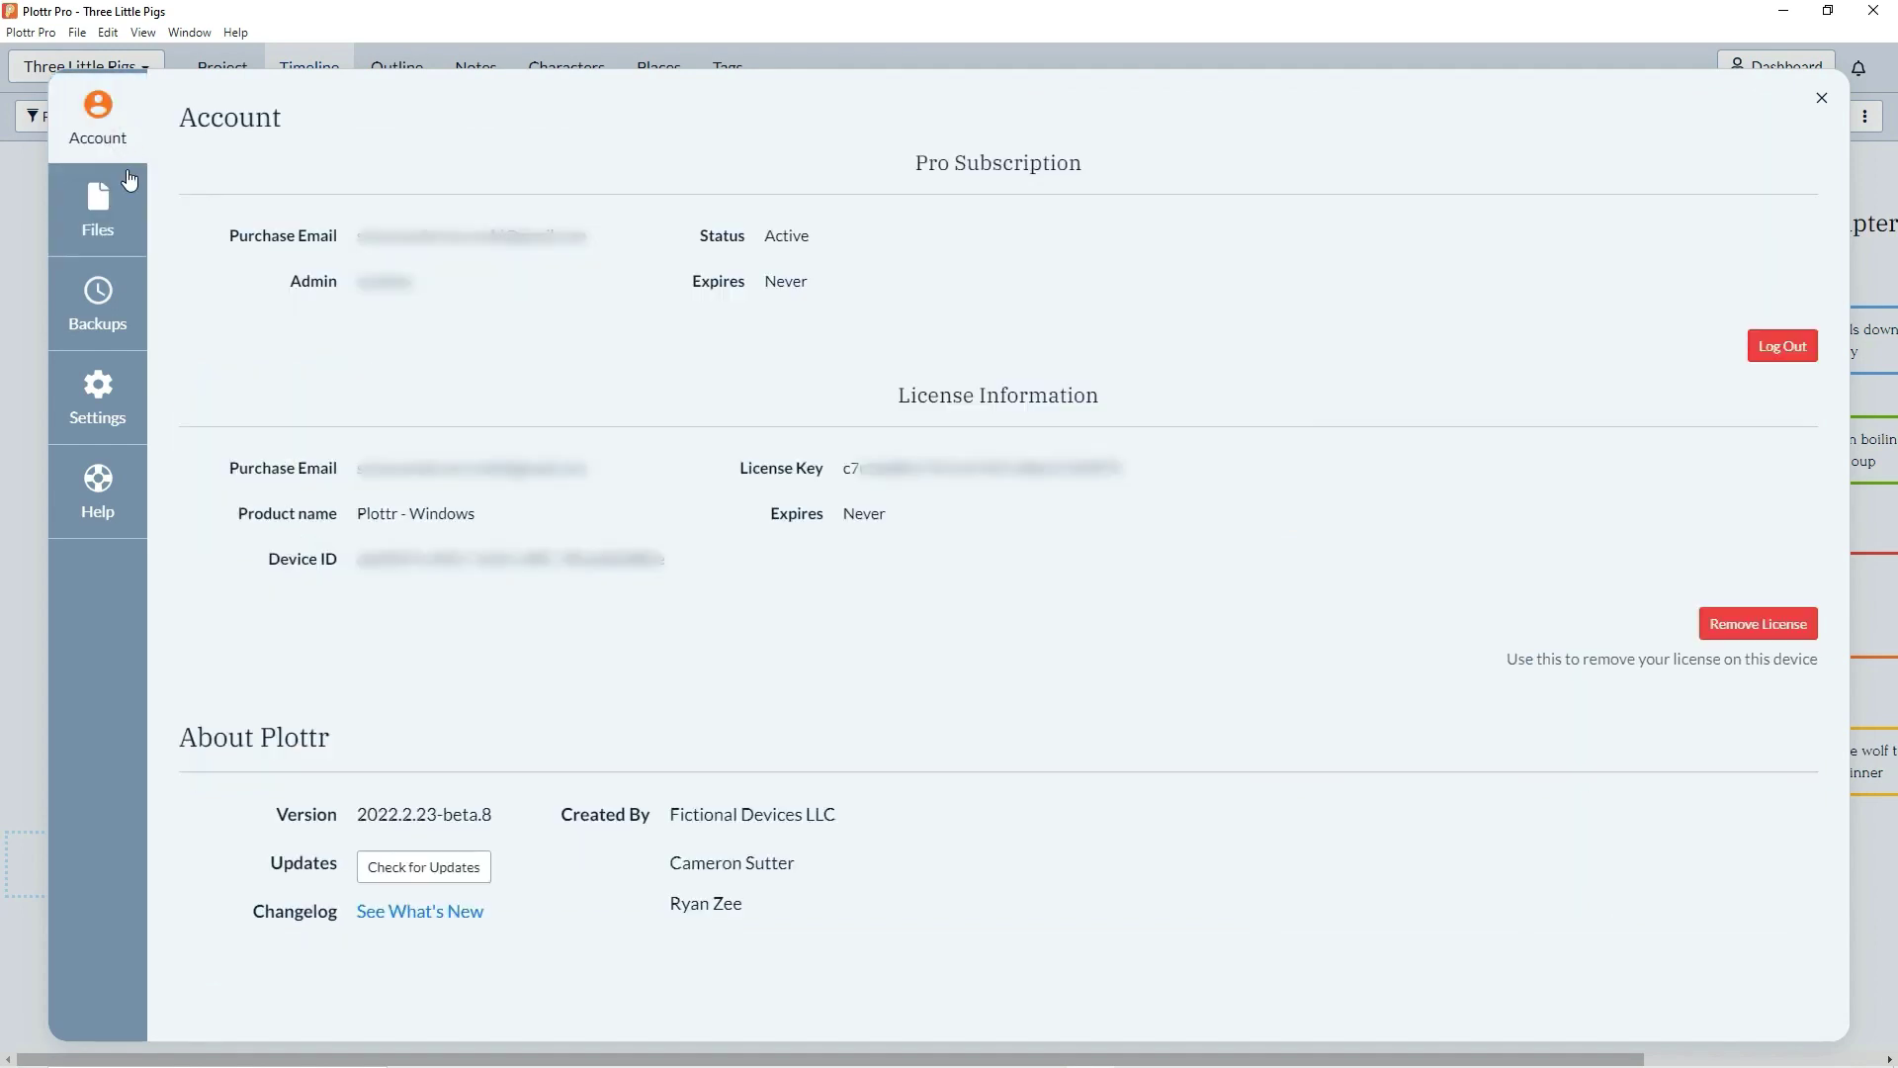
click(134, 306)
click(233, 263)
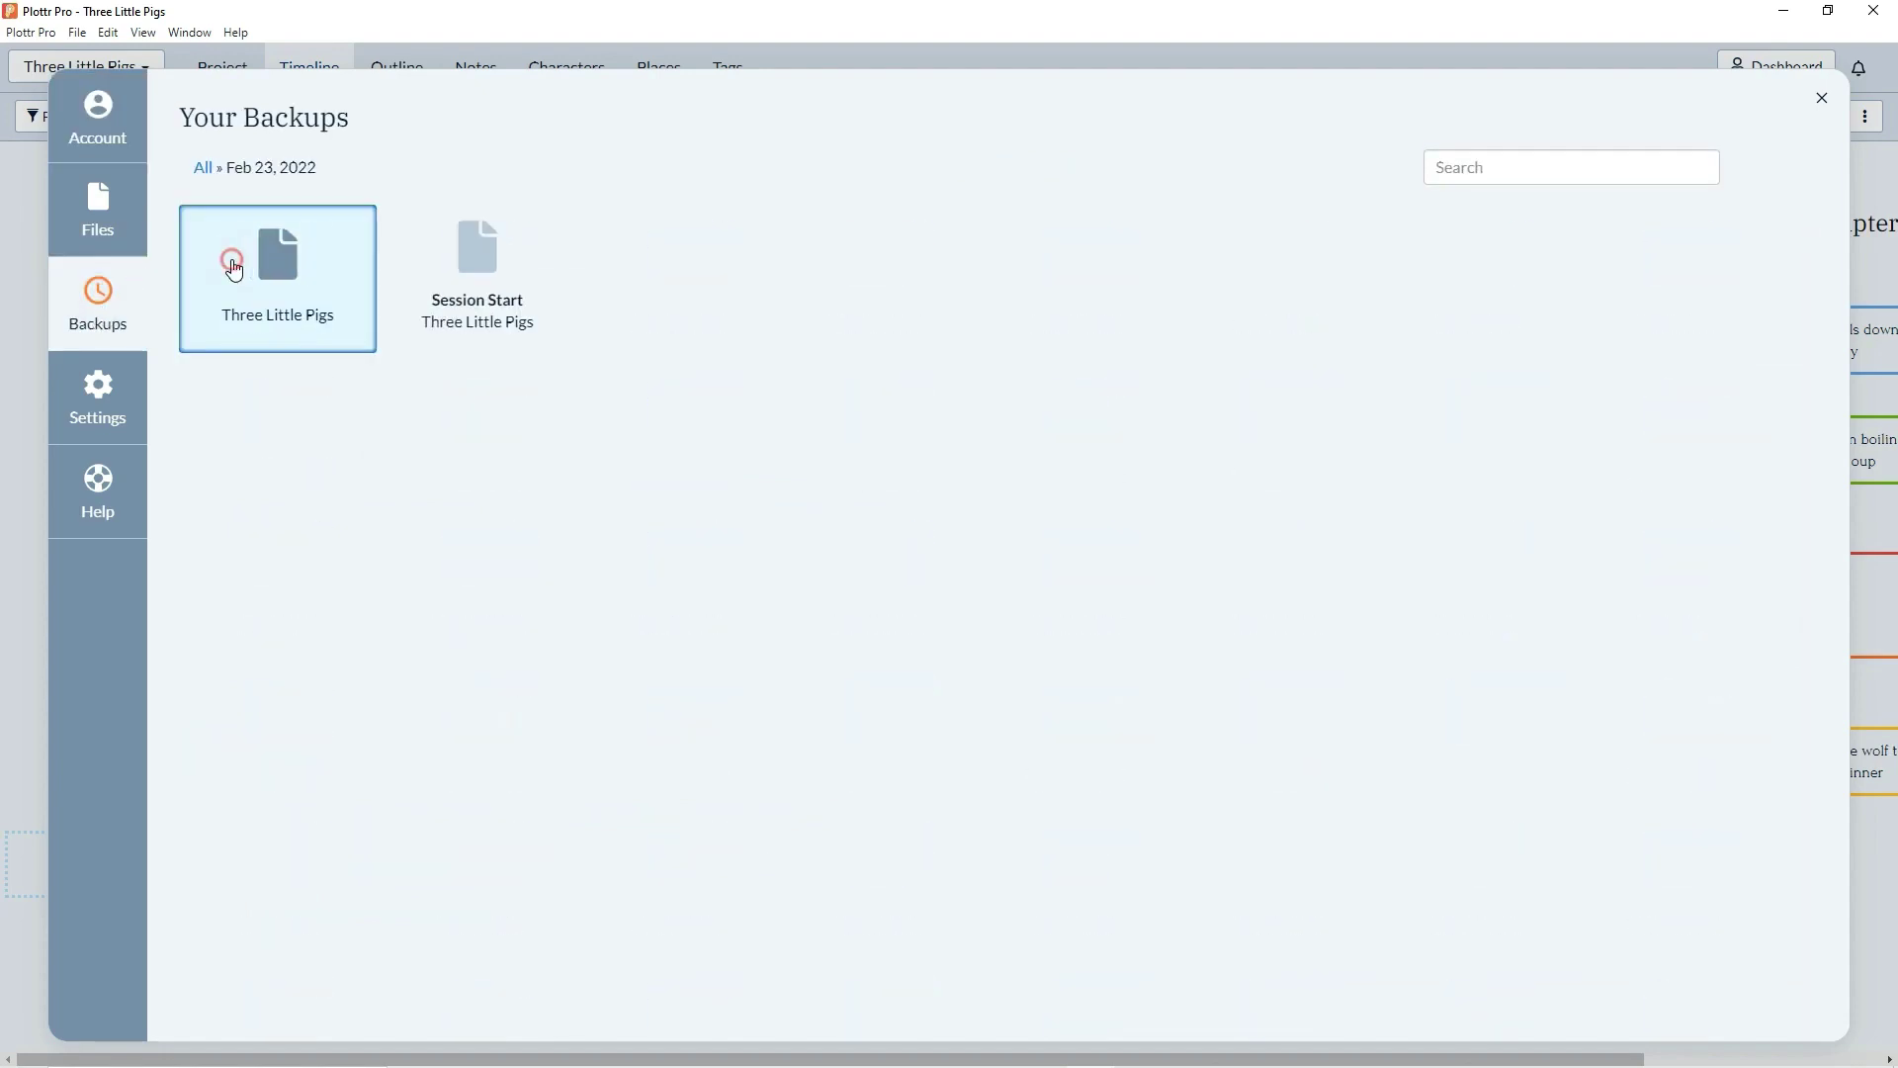
- Look over the beta settings options, then view the Help page
click(142, 397)
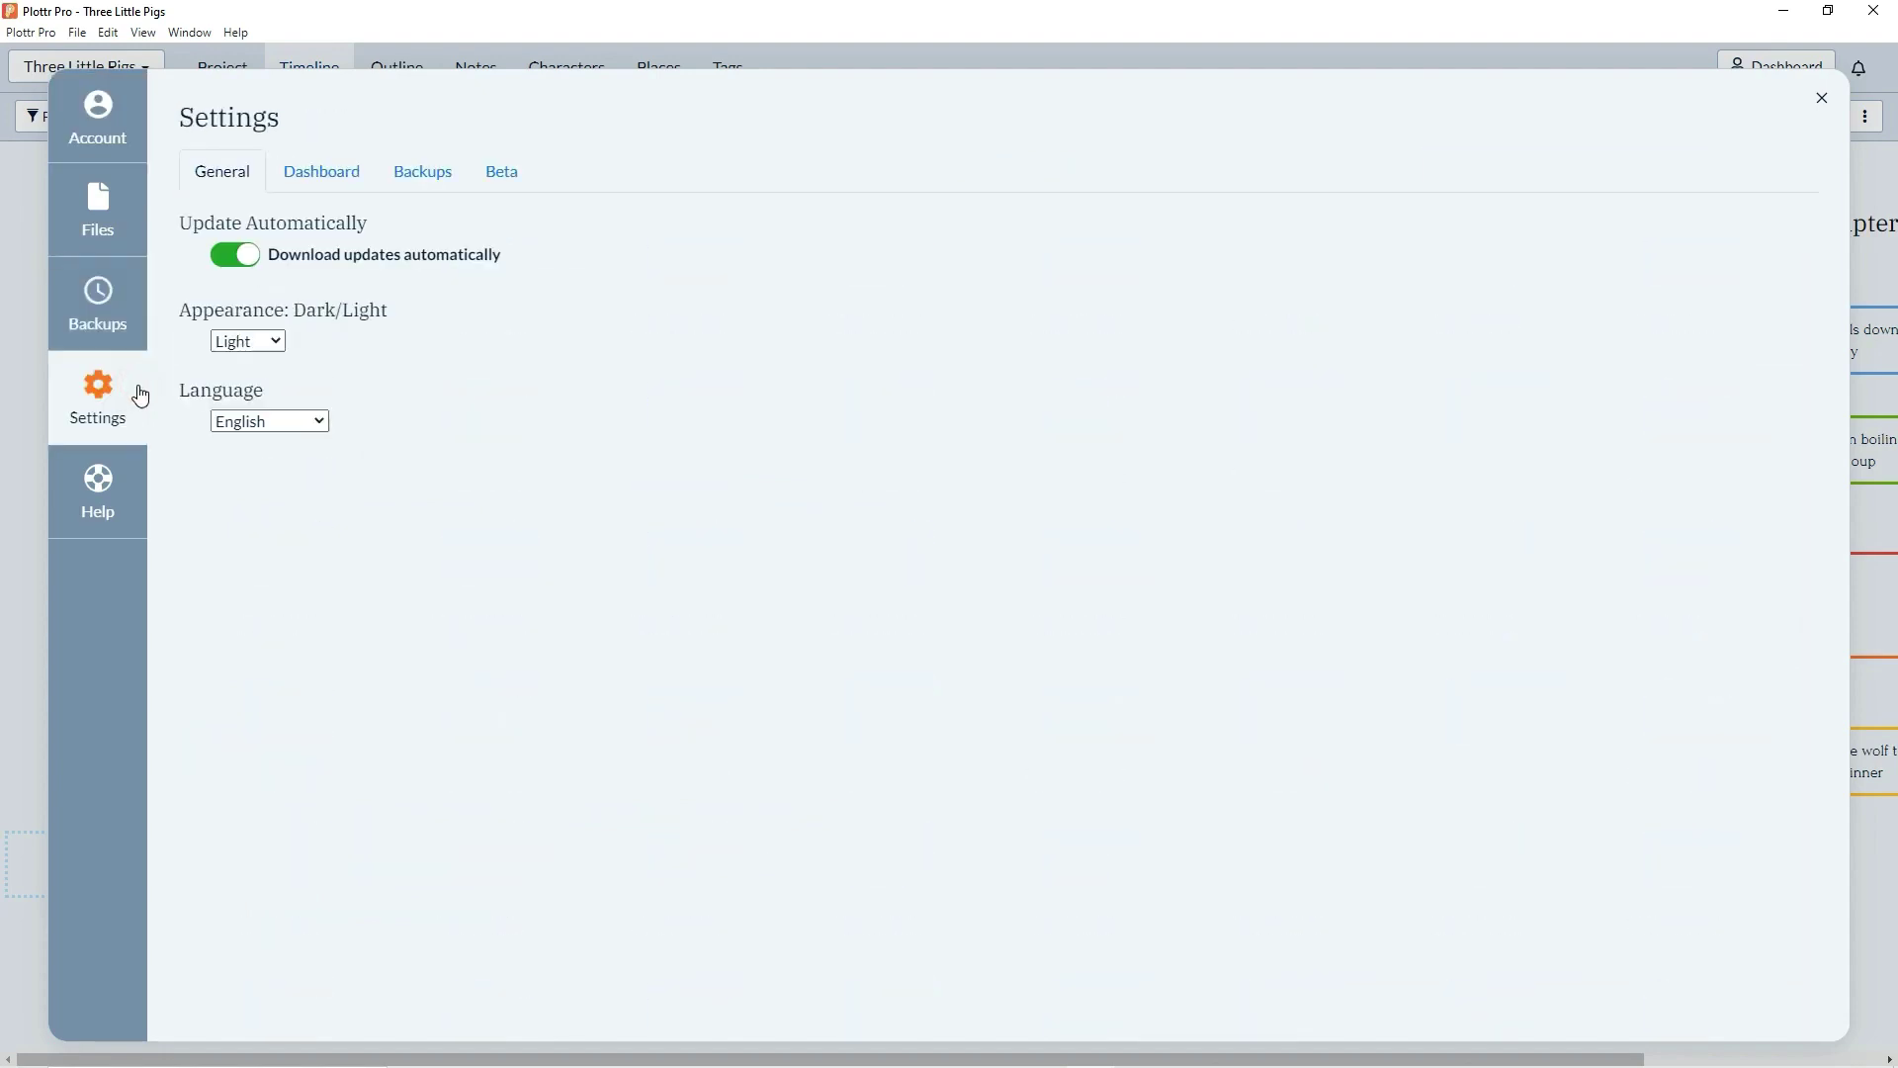
click(501, 171)
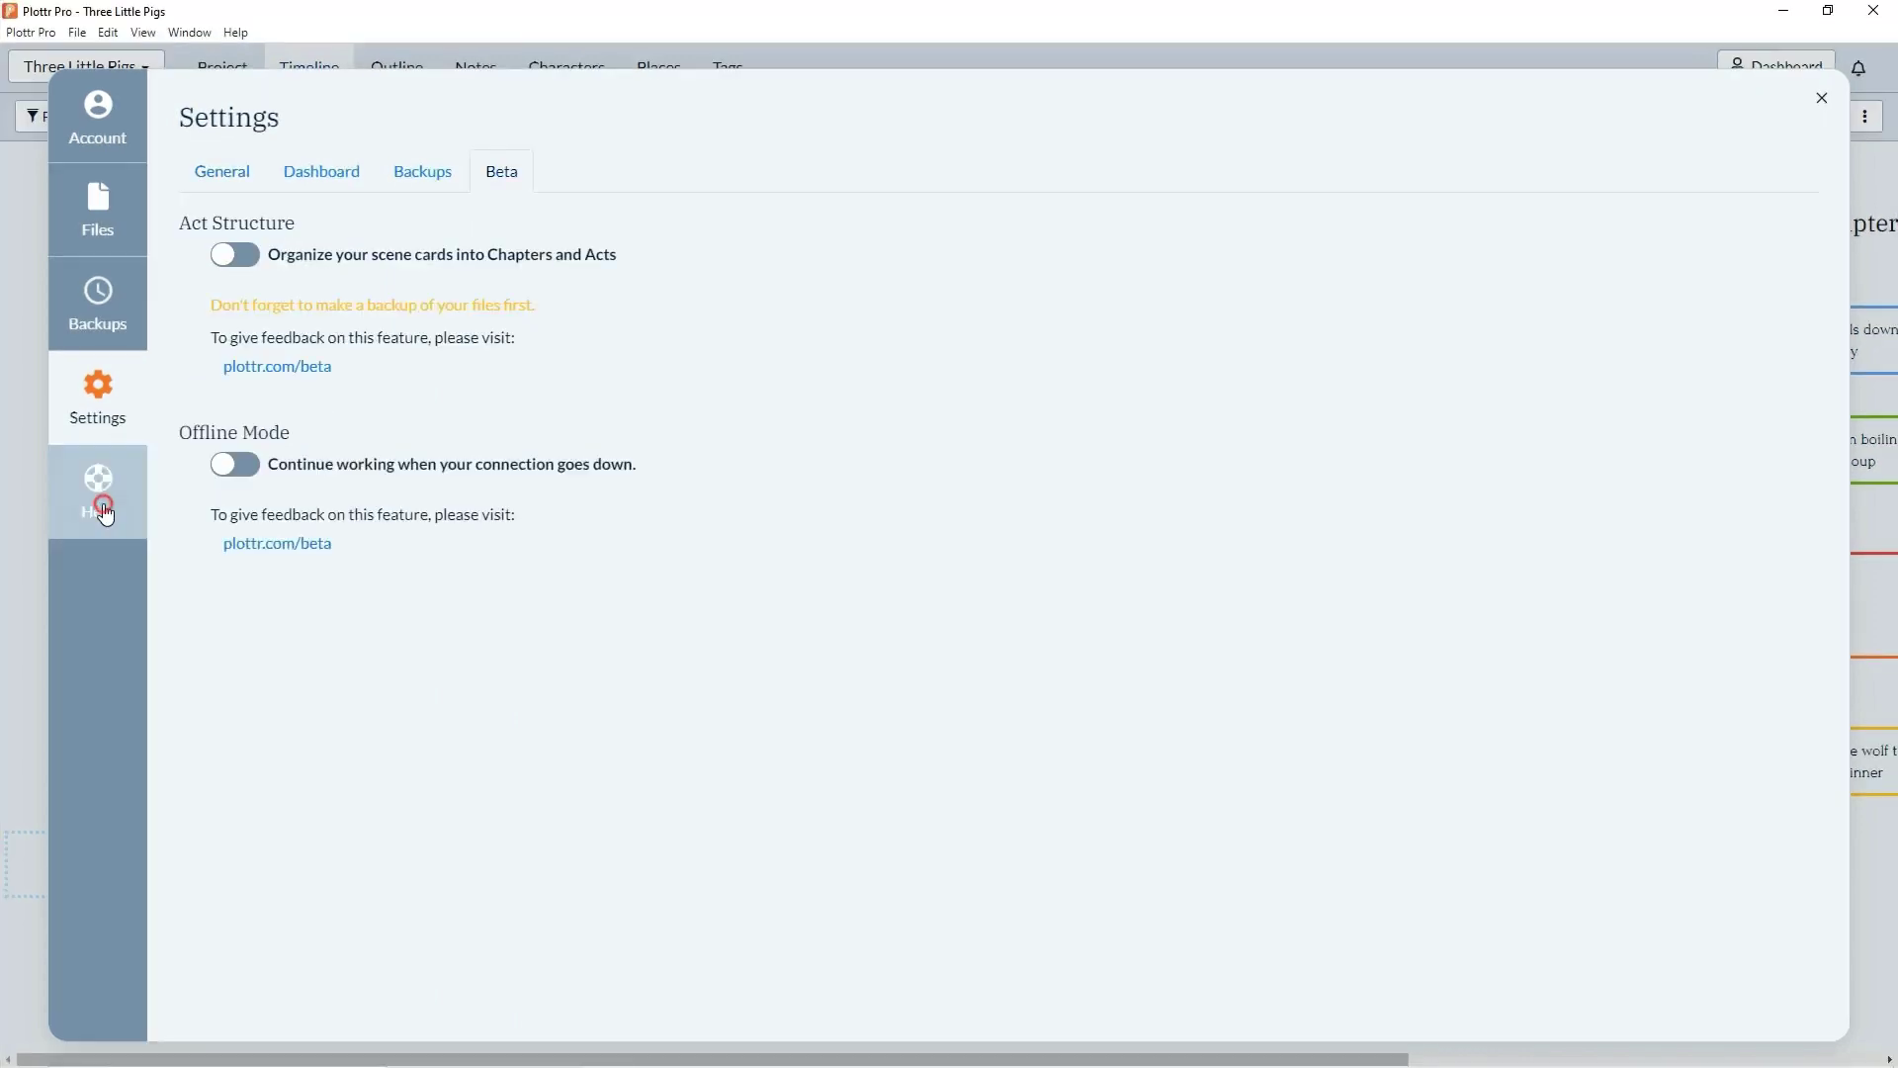
click(99, 505)
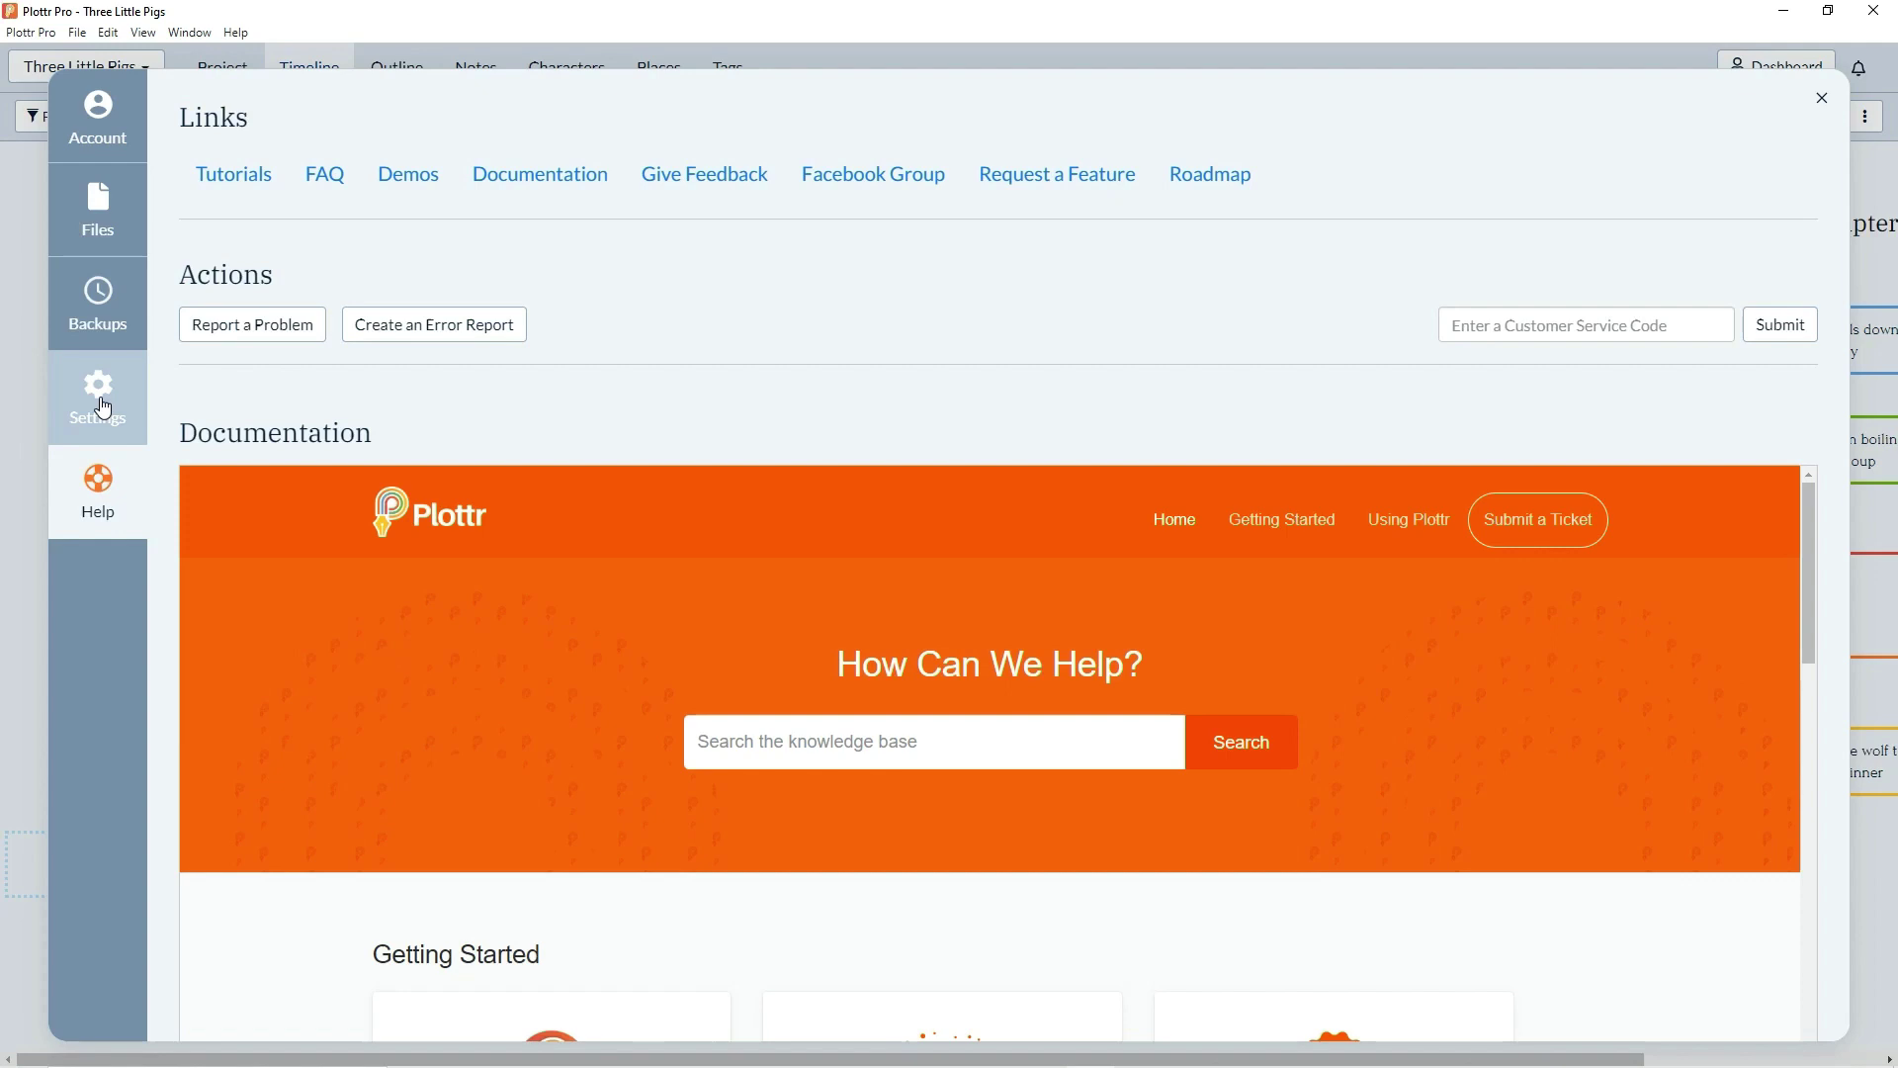
- Check the dashboard startup preferences under Settings
click(103, 403)
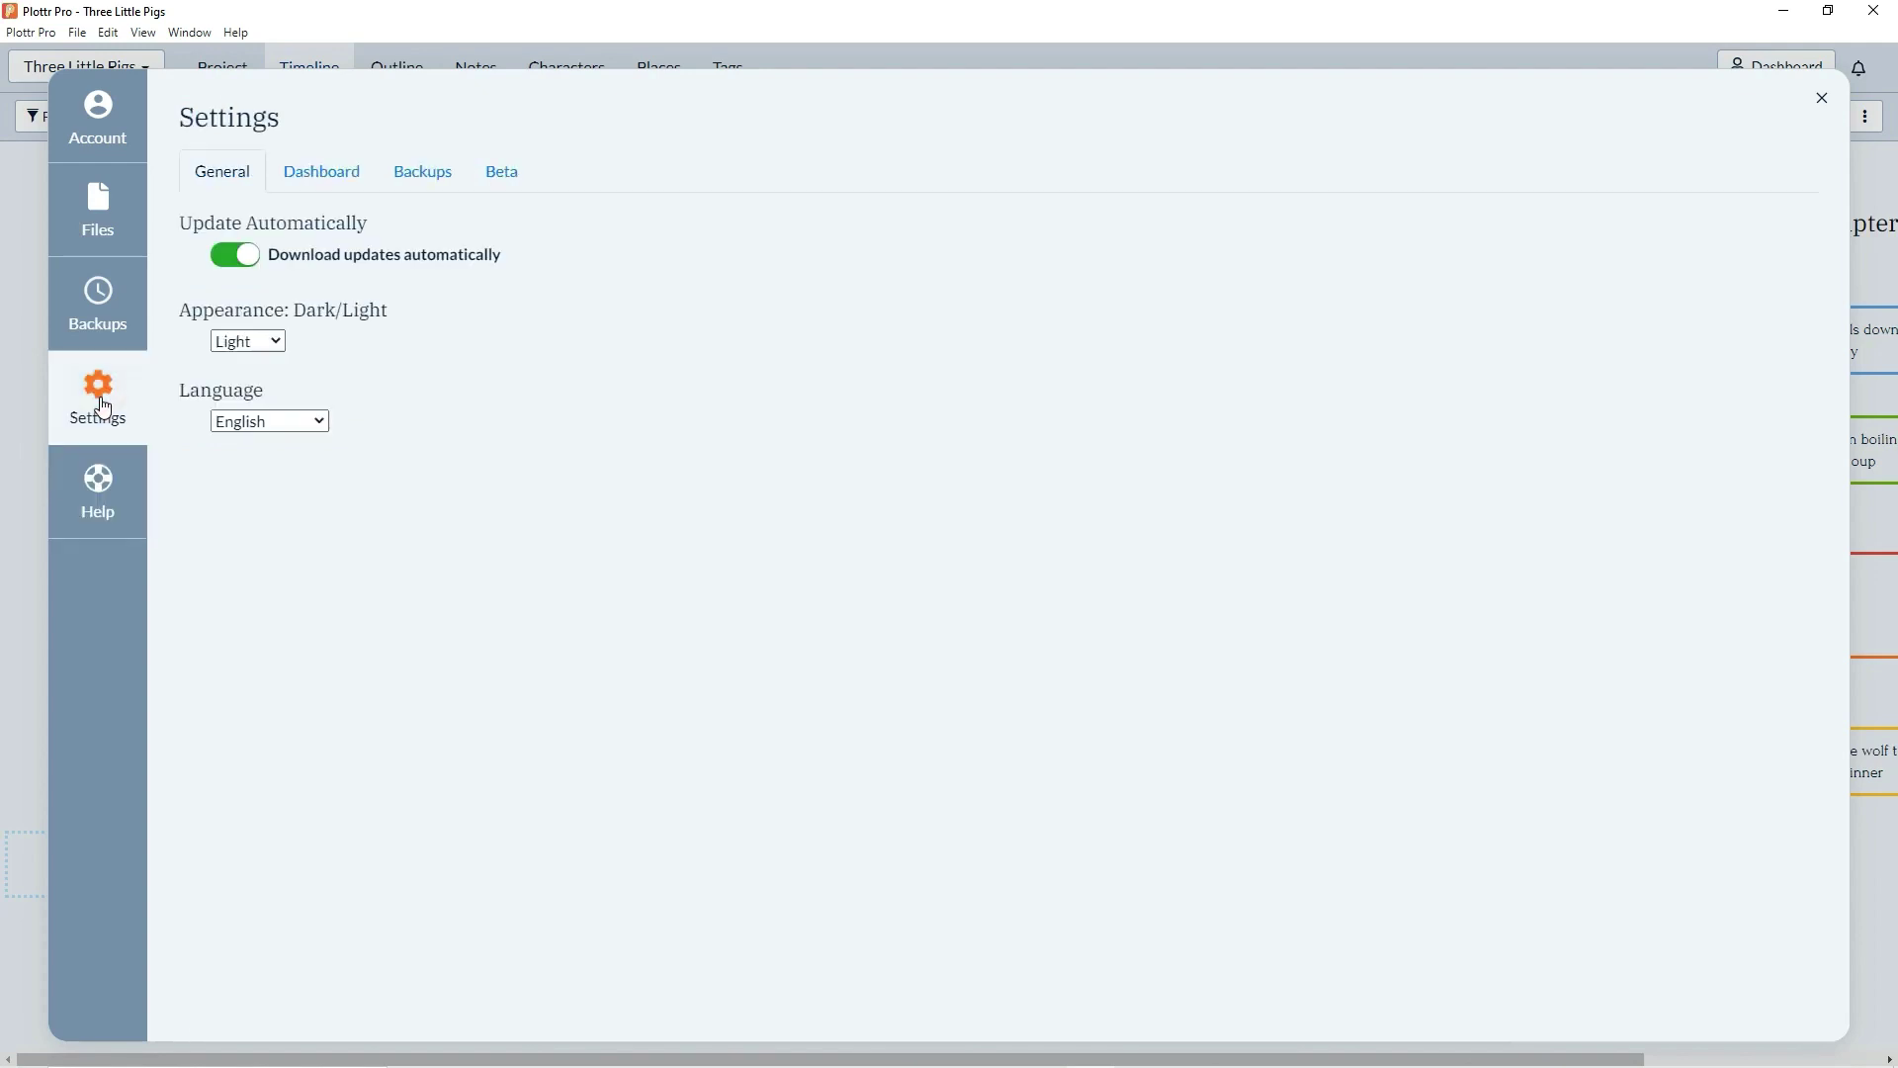
click(299, 172)
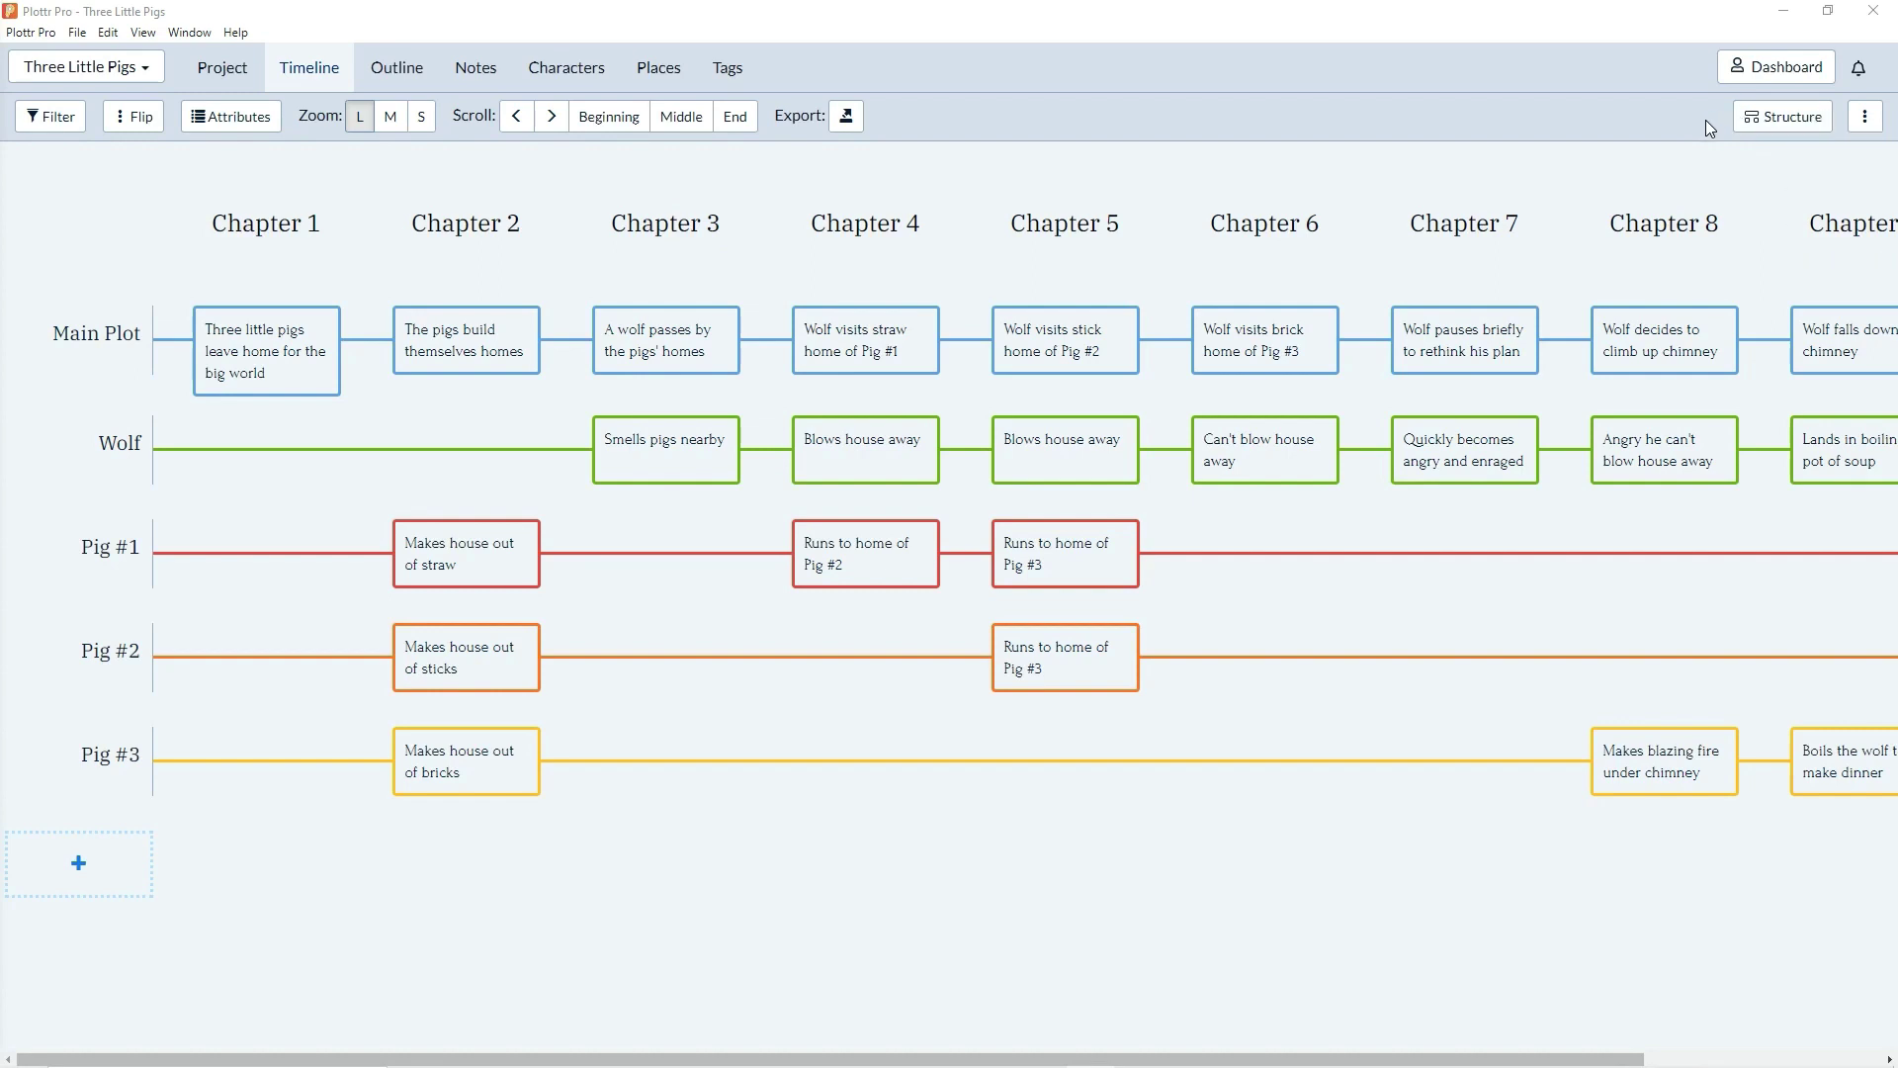
click(1782, 125)
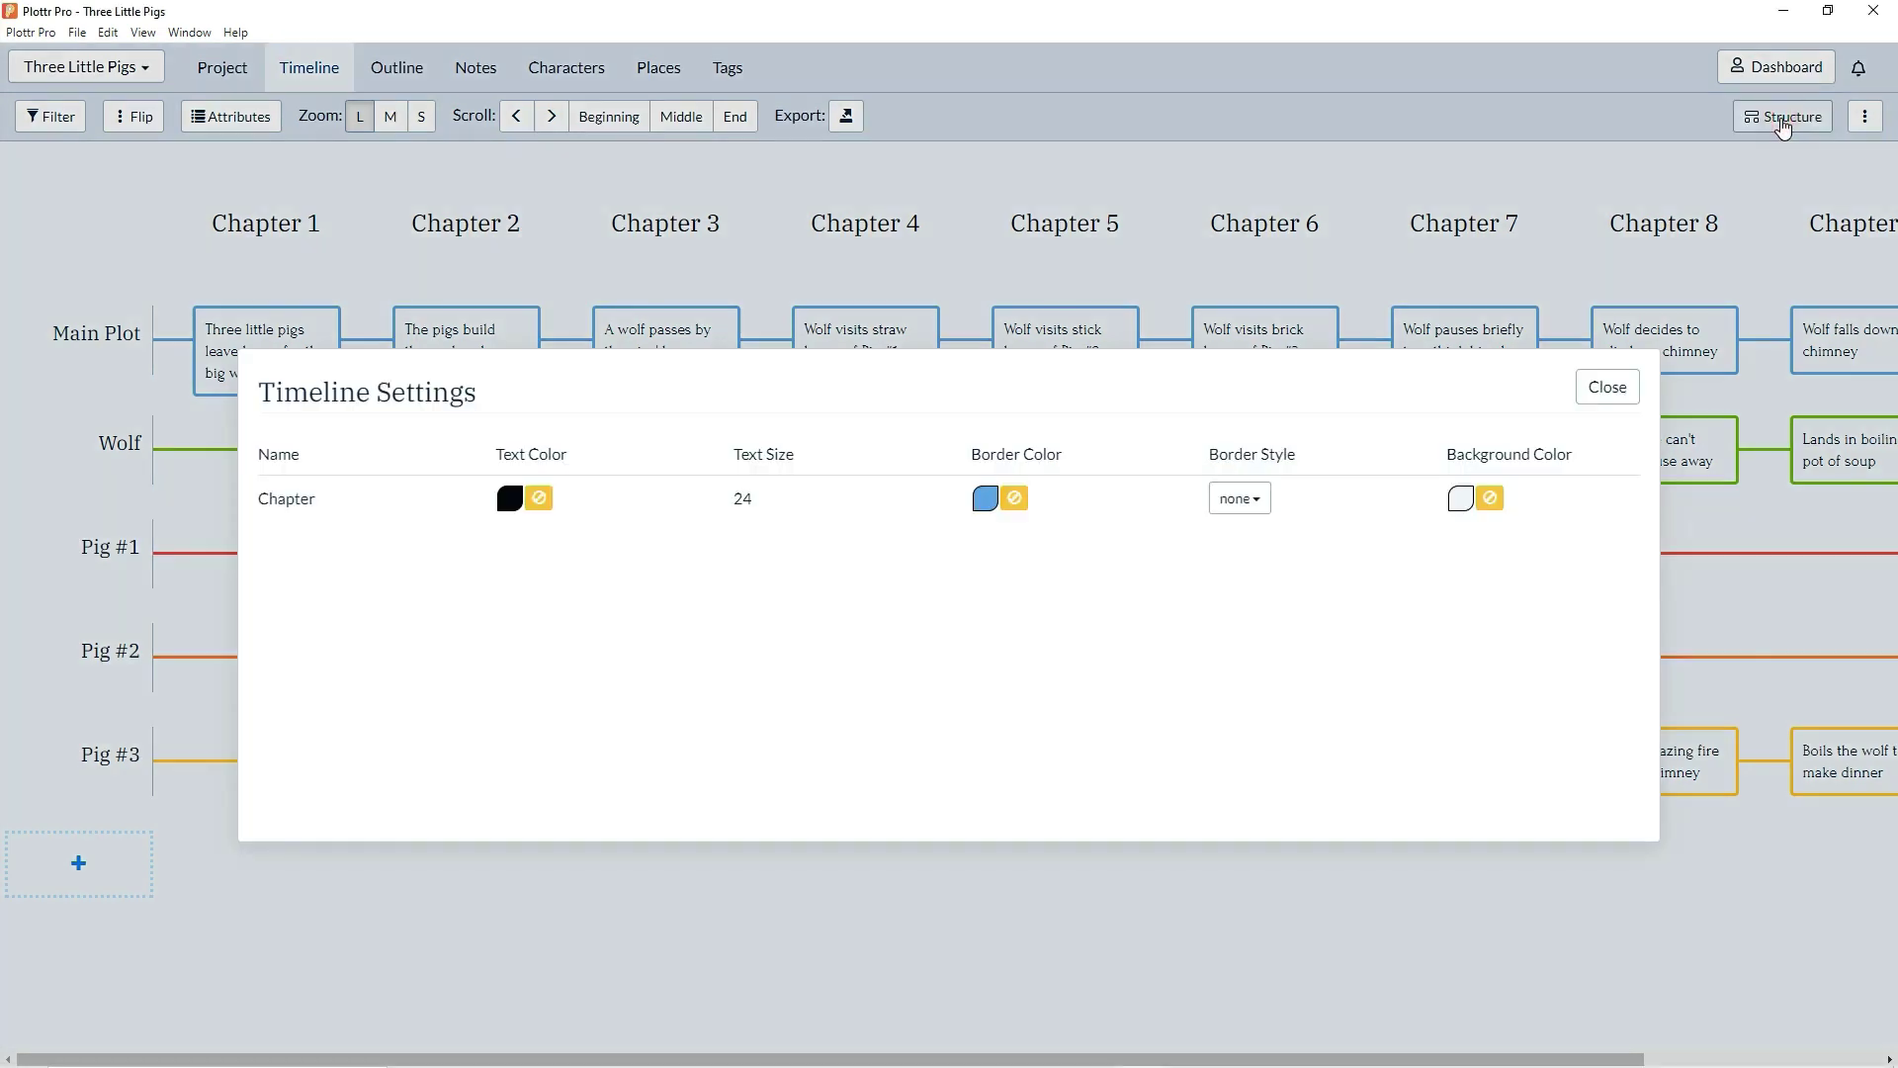
click(344, 511)
key(BackSpace)
key(BackSpace)
key(BackSpace)
key(BackSpace)
key(BackSpace)
key(BackSpace)
key(BackSpace)
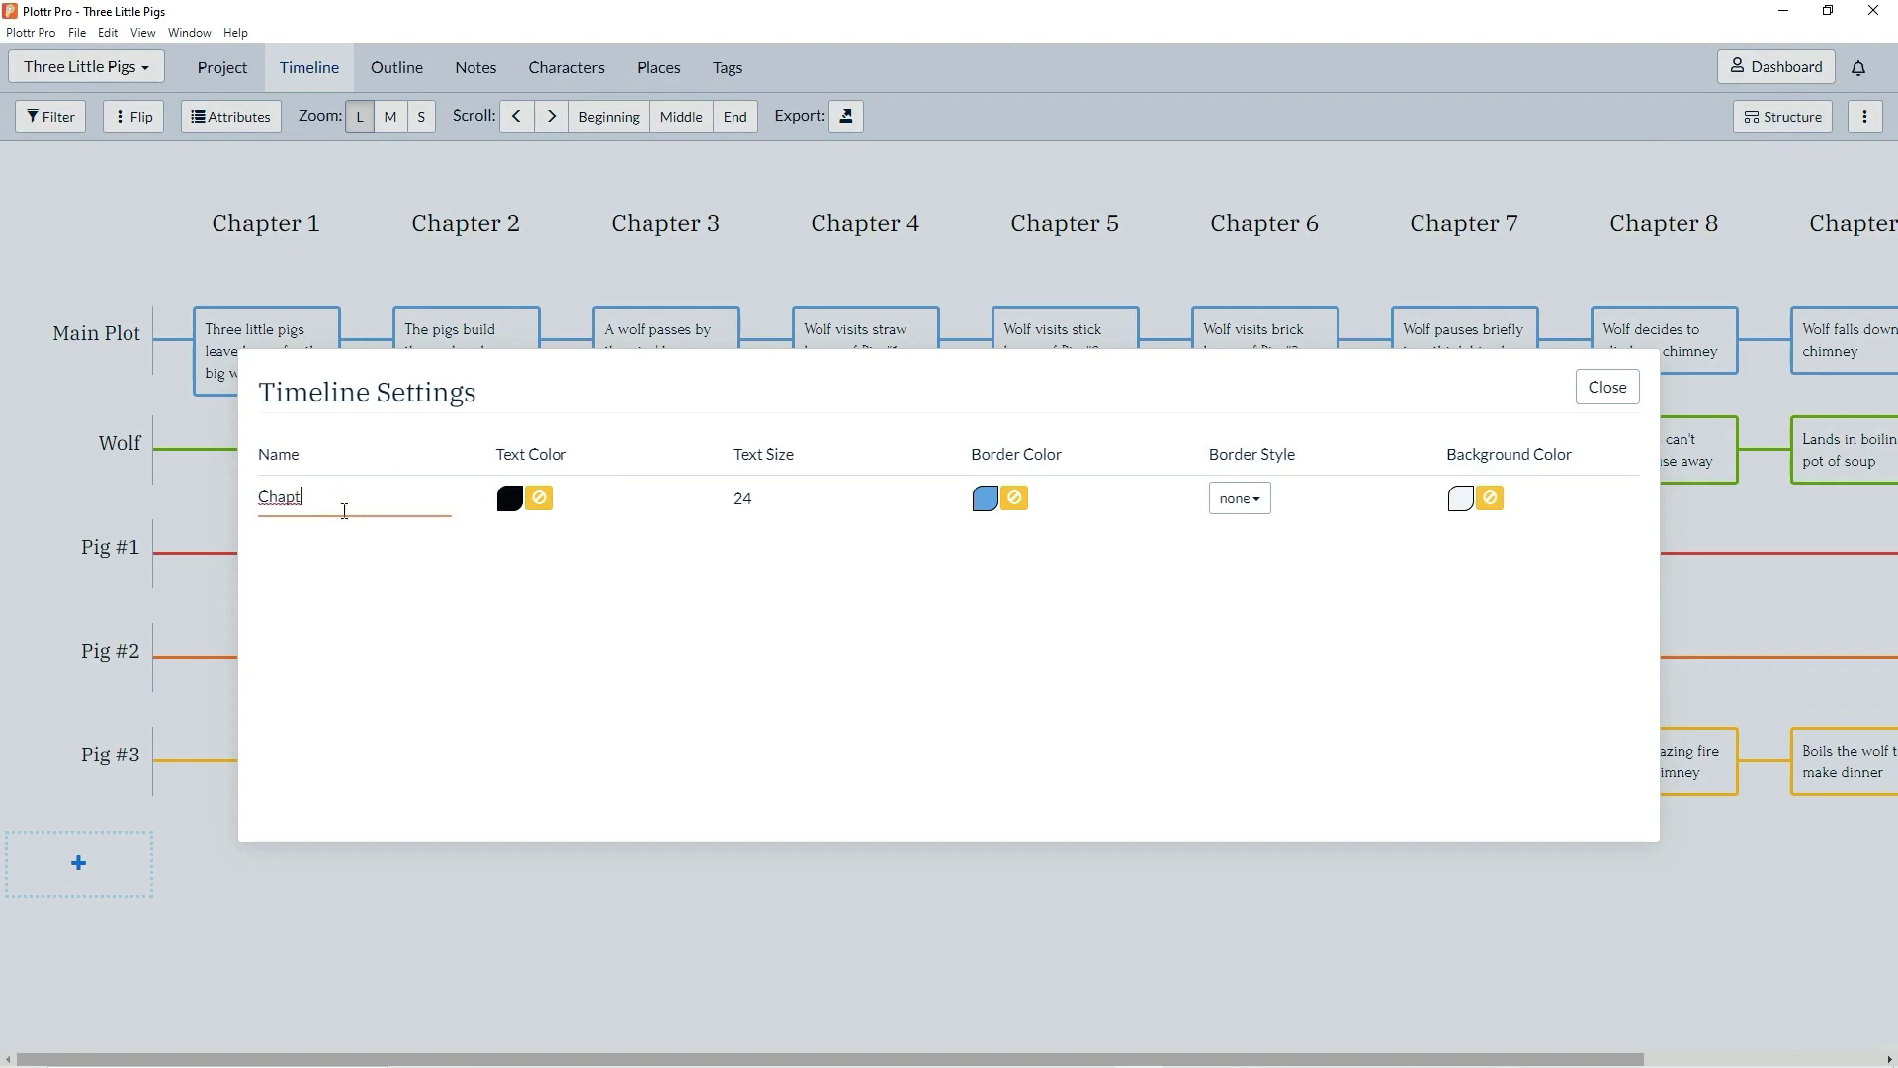
text(Beat)
key(Return)
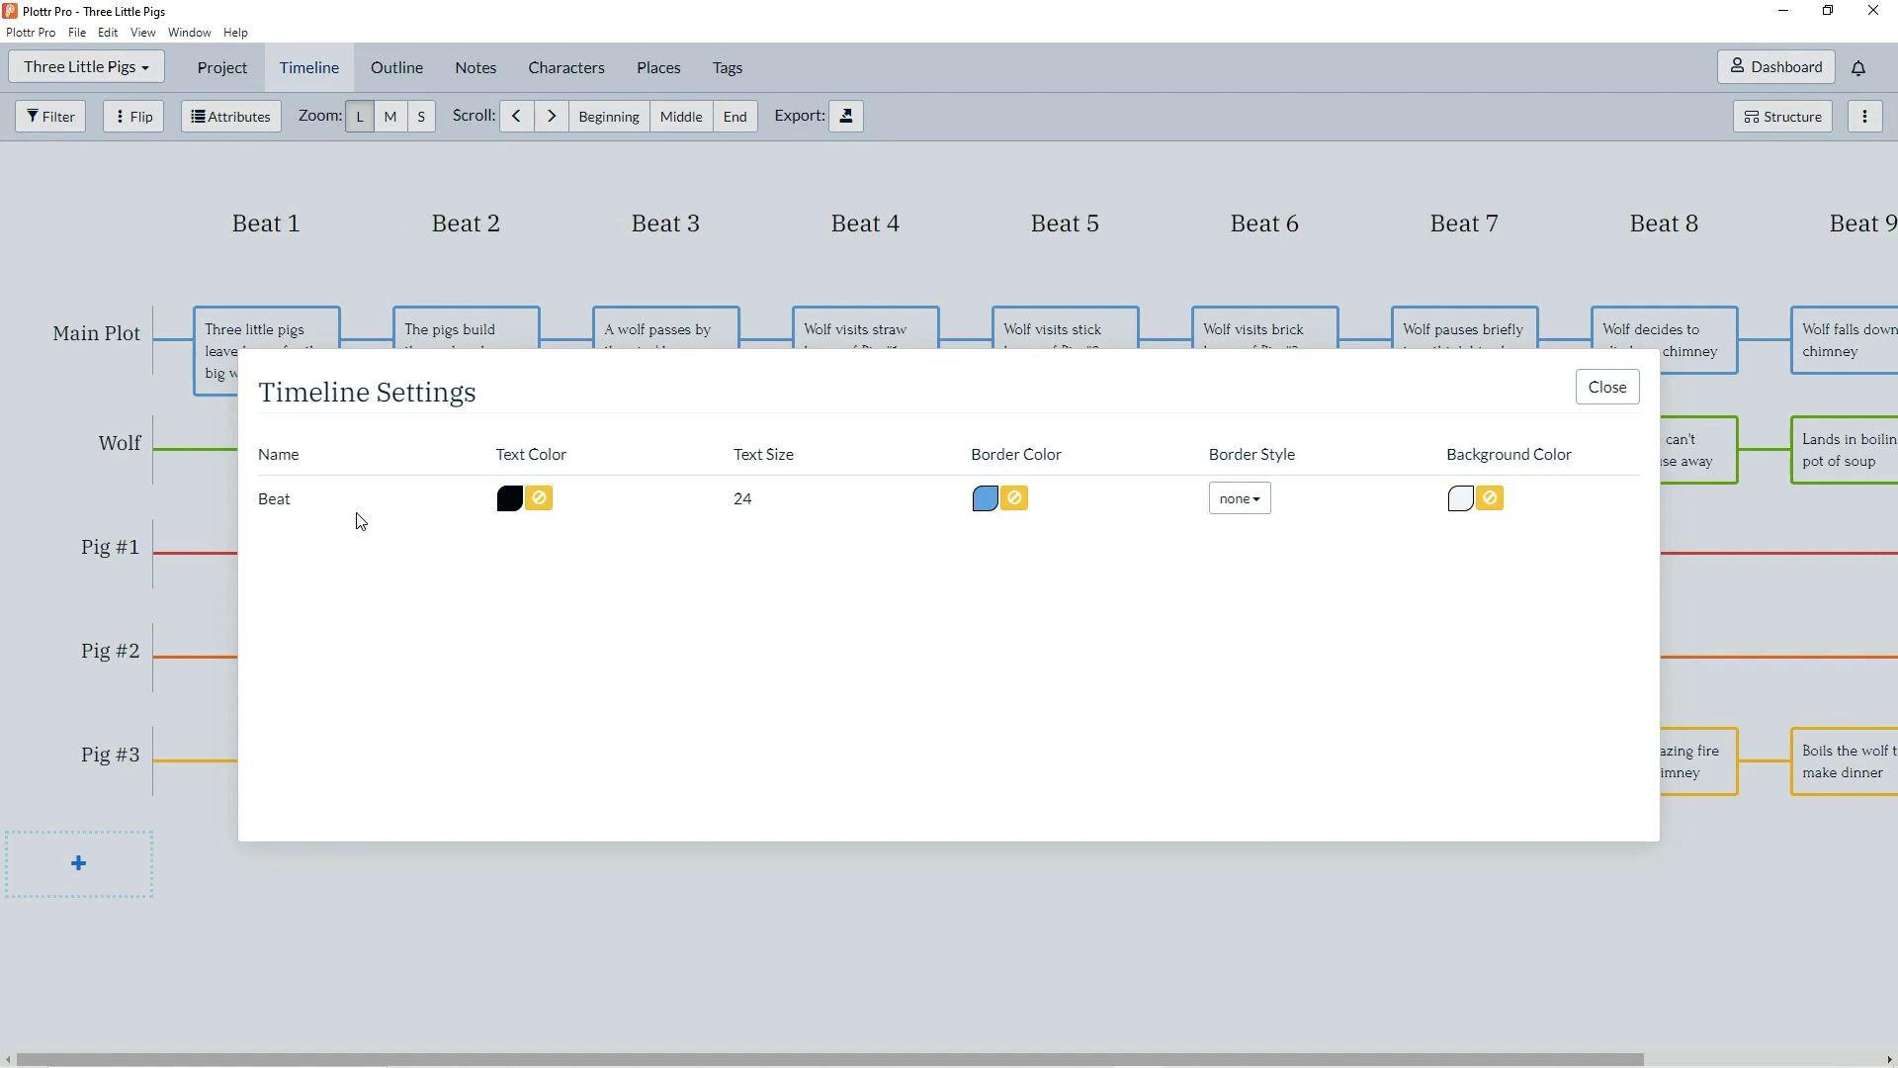
click(358, 515)
key(ctrl+a)
key(BackSpace)
text(Chapter)
click(1622, 387)
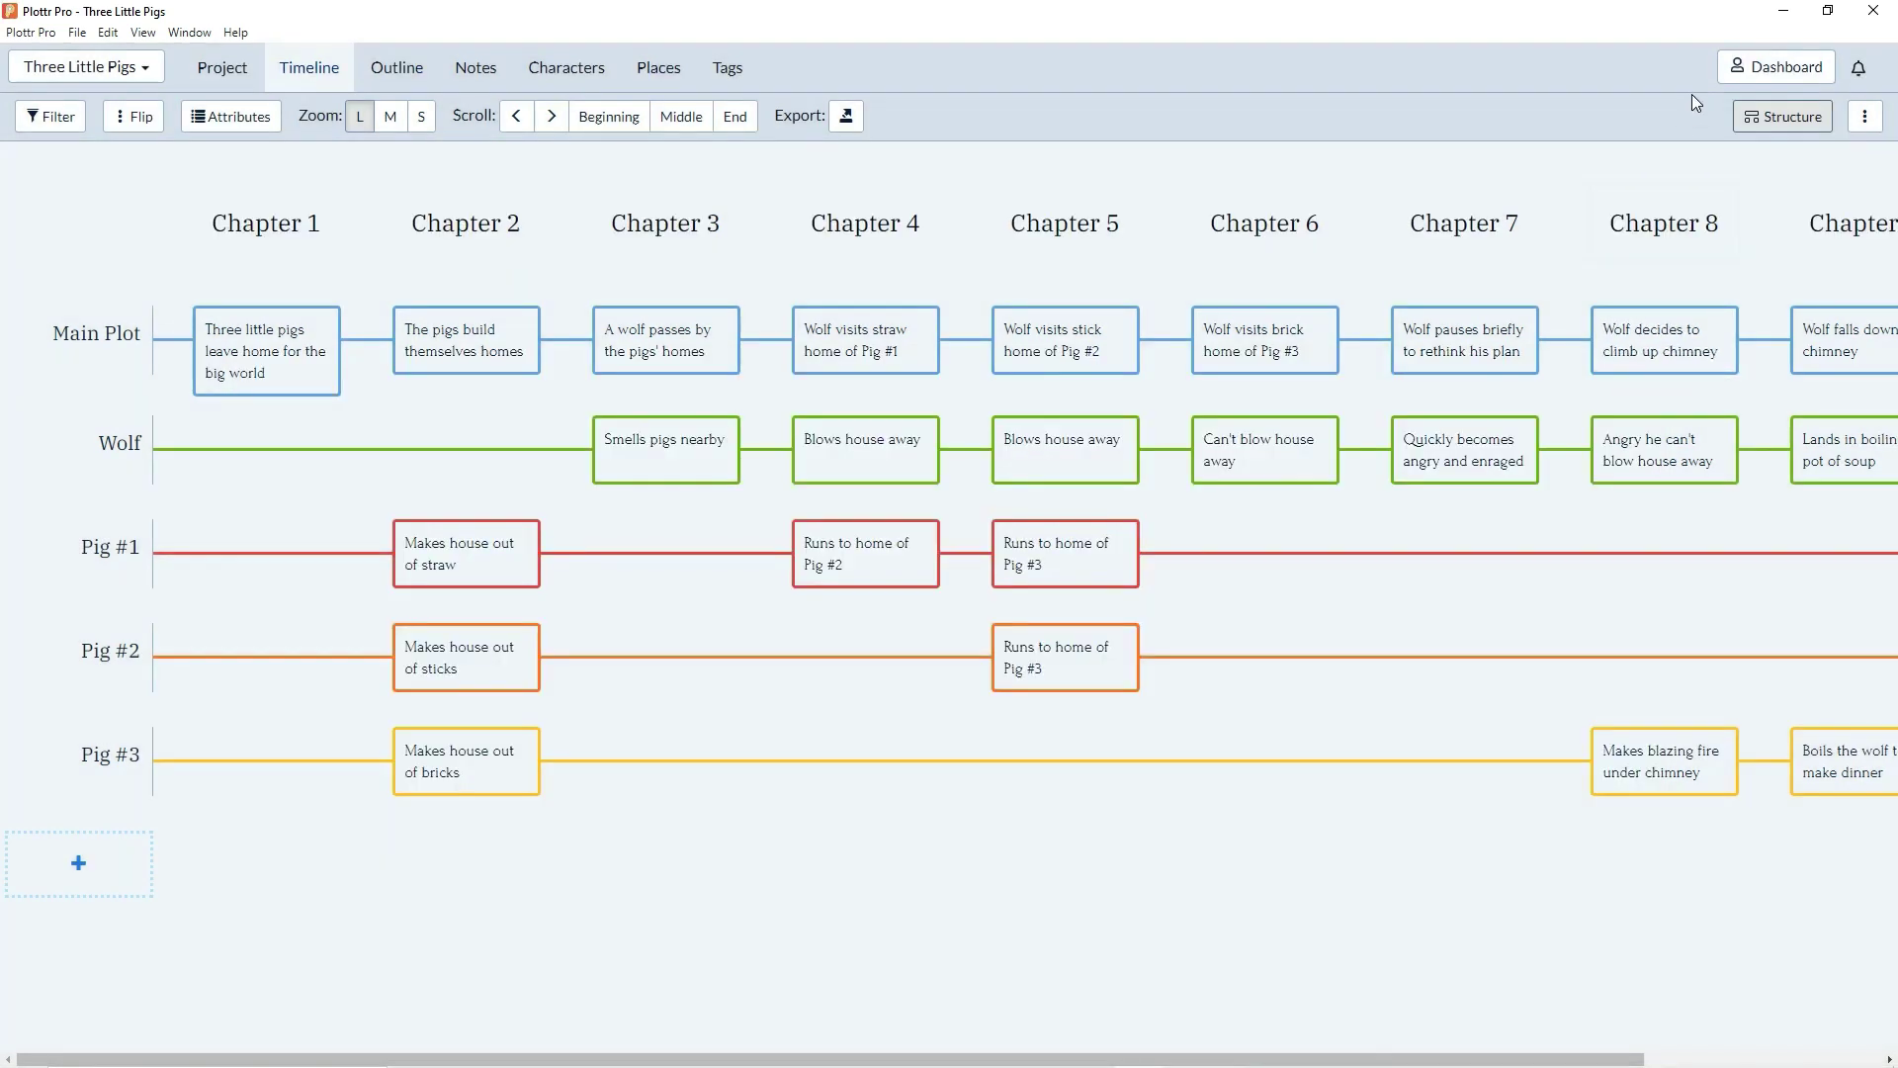
- Switch on the Act Structure beta option in the dashboard settings and close the dashboard
click(1770, 67)
click(111, 401)
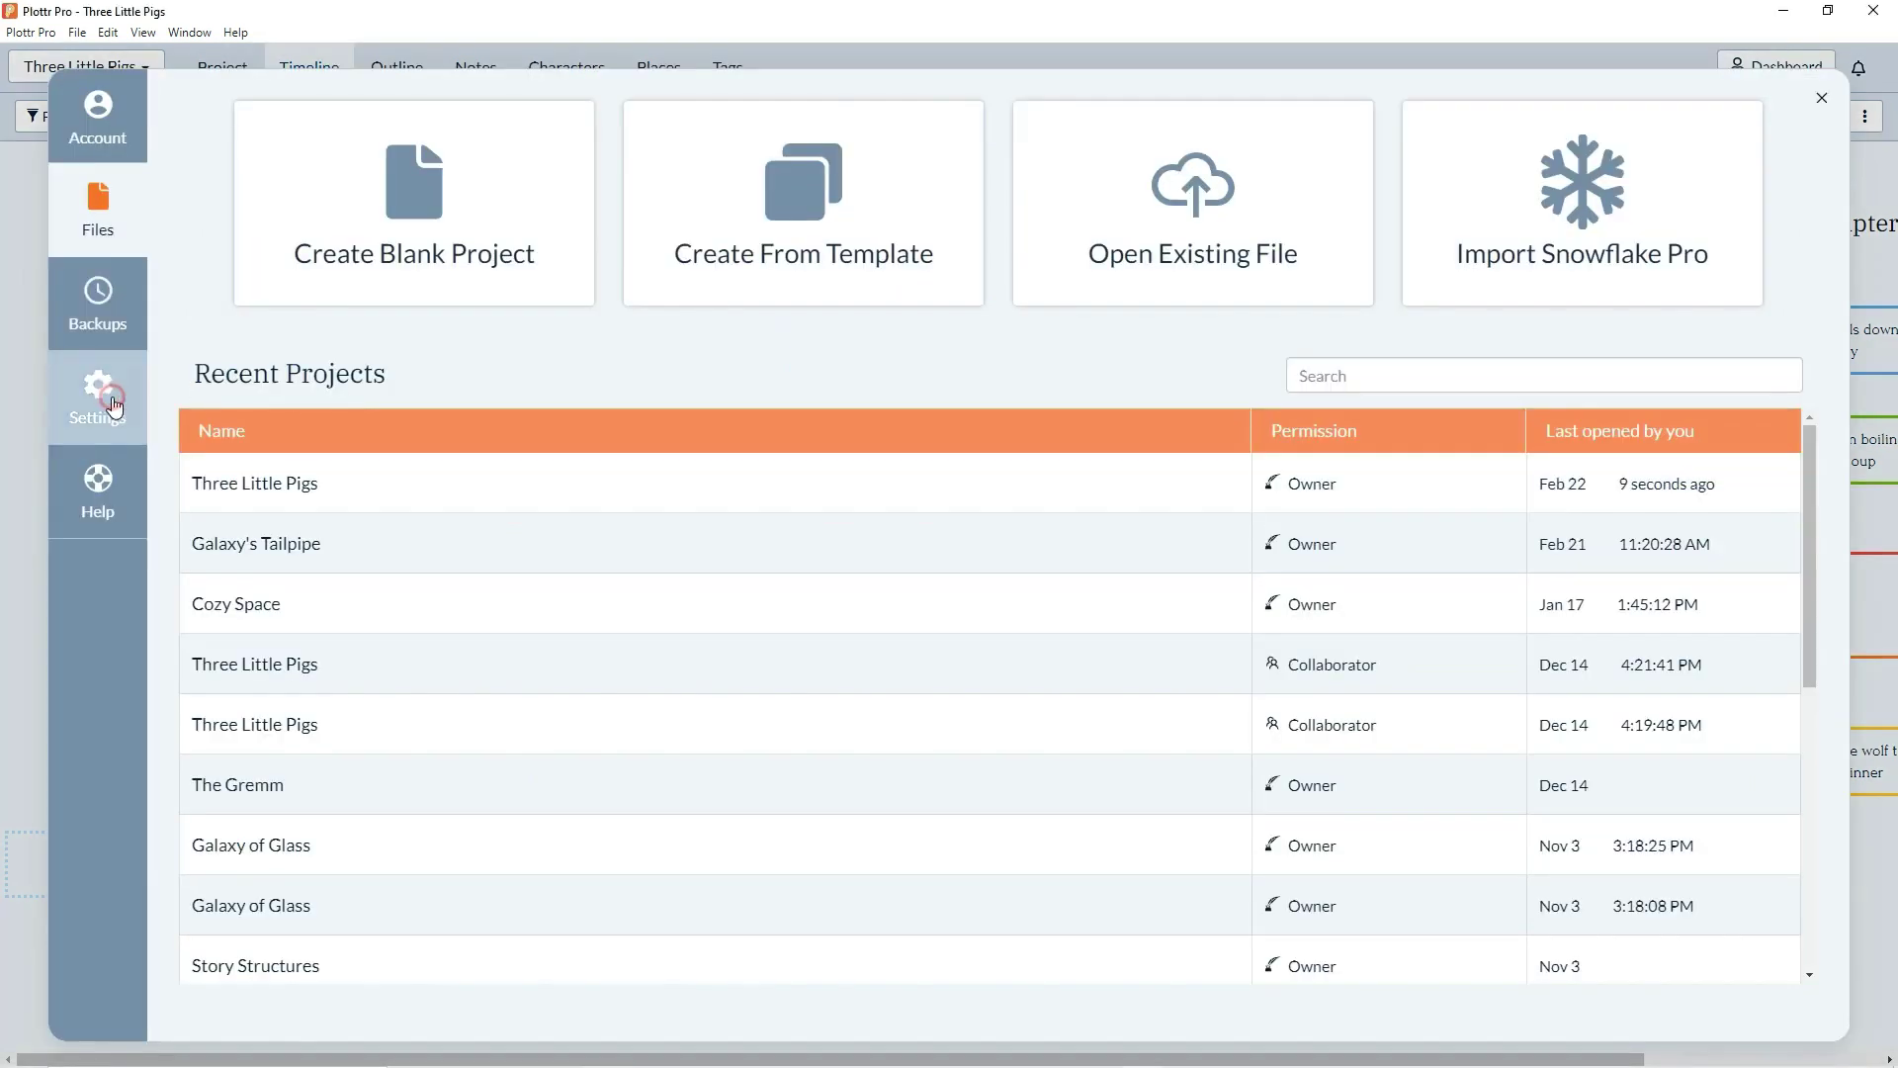
click(510, 189)
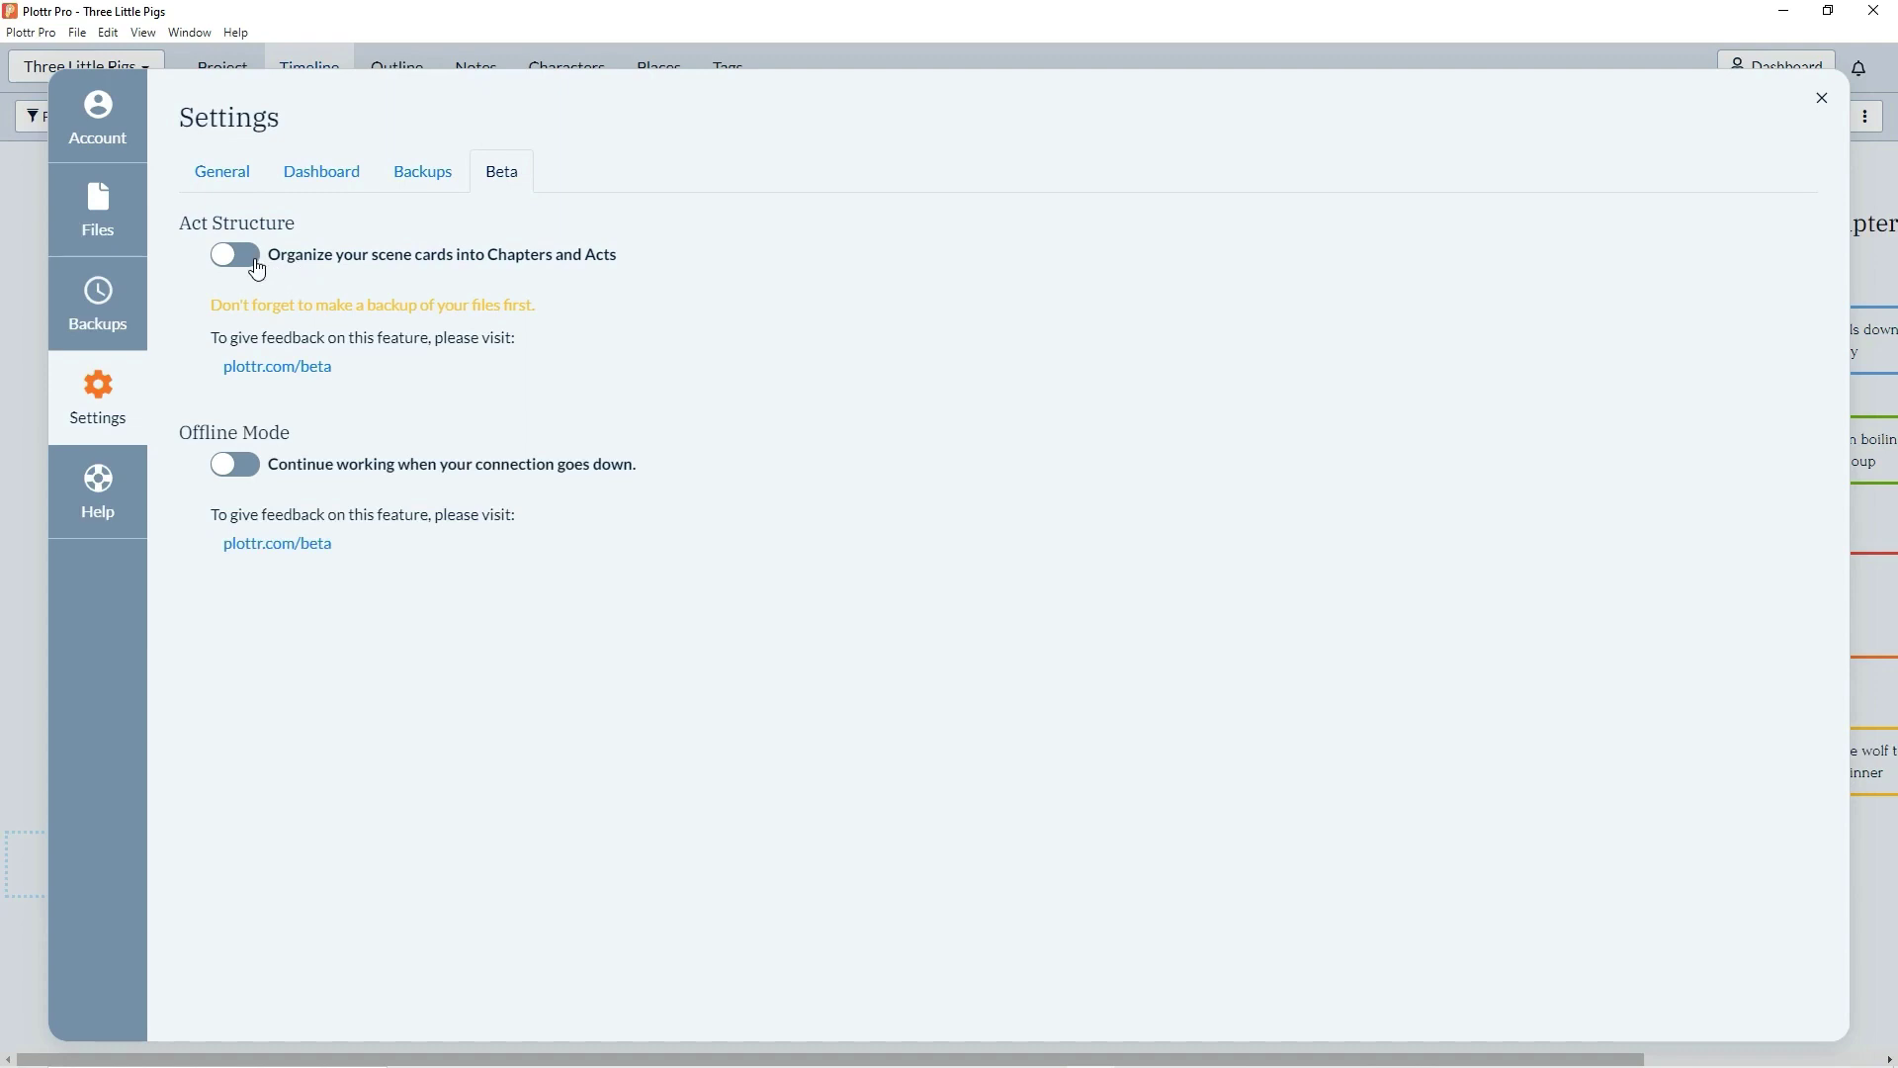
click(257, 265)
click(1824, 99)
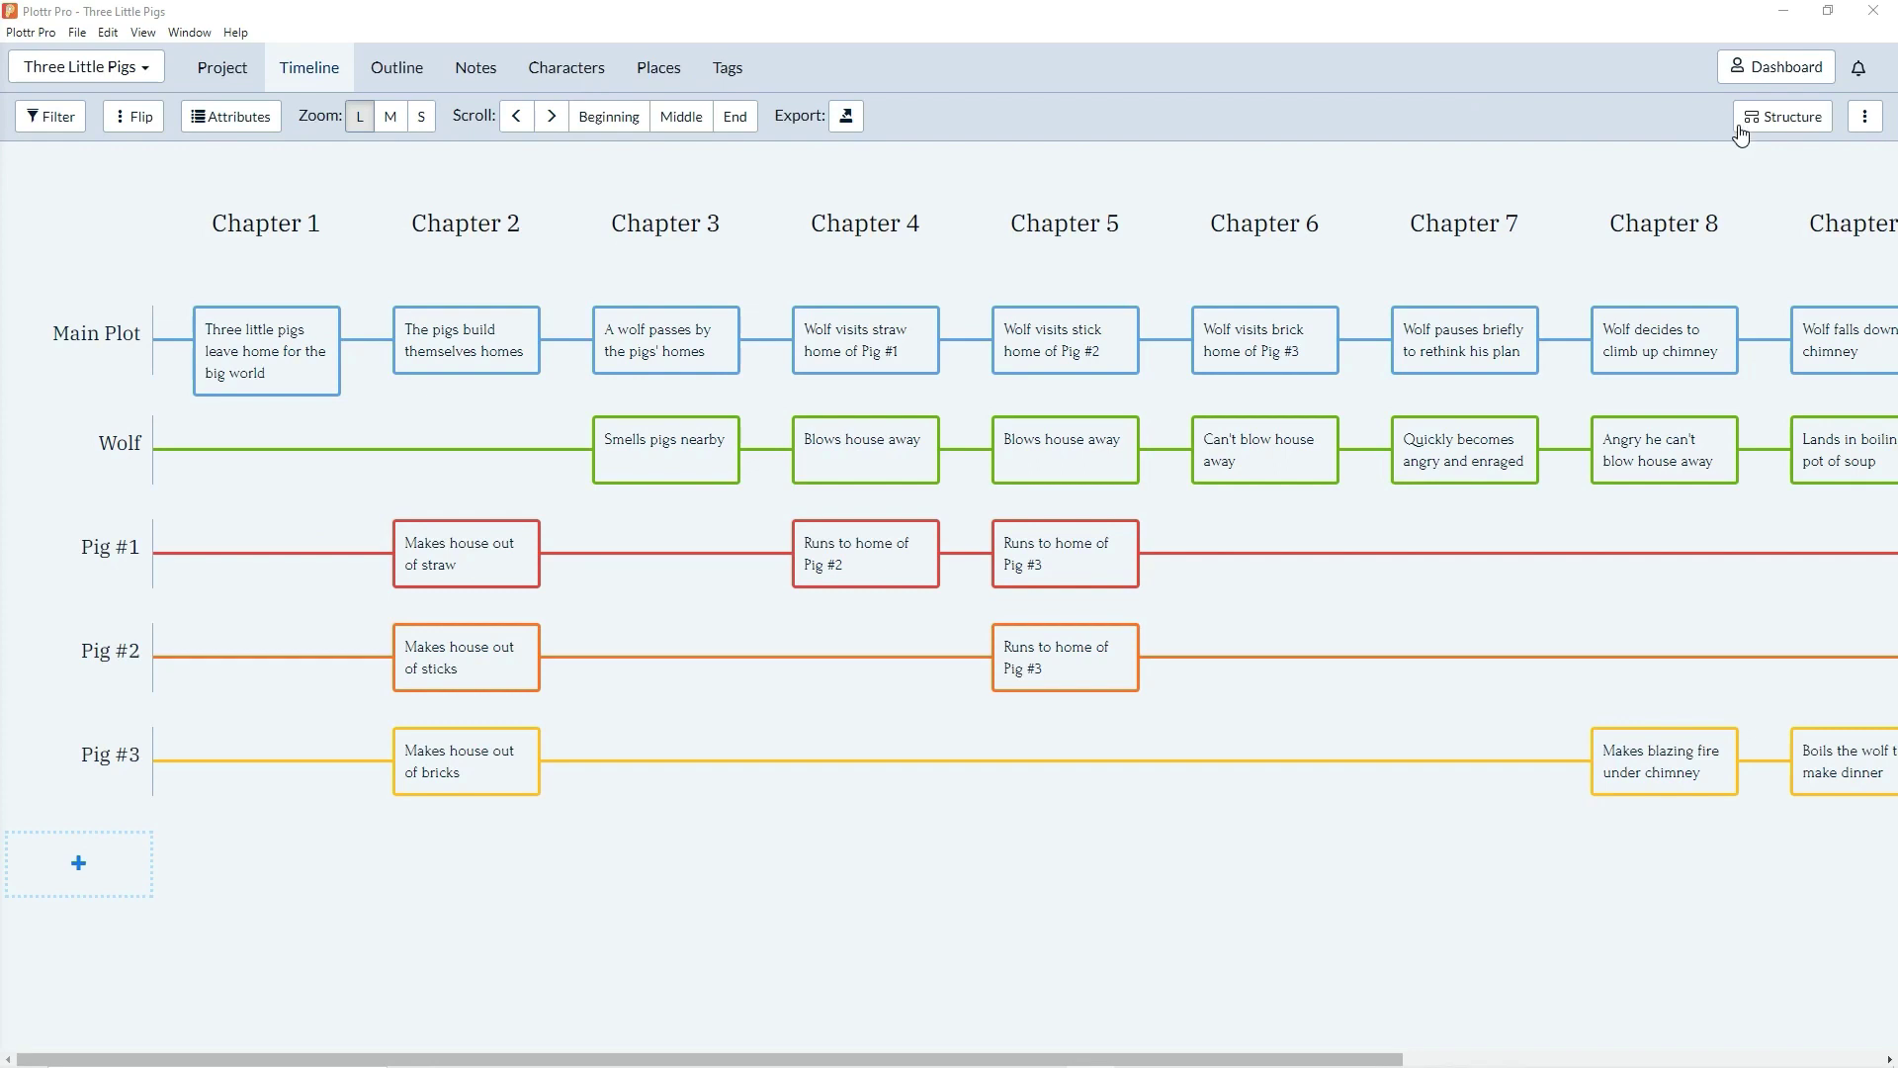
- Set the timeline structure to 3 levels, renaming the lowest level from Chapter to Scene
click(1780, 117)
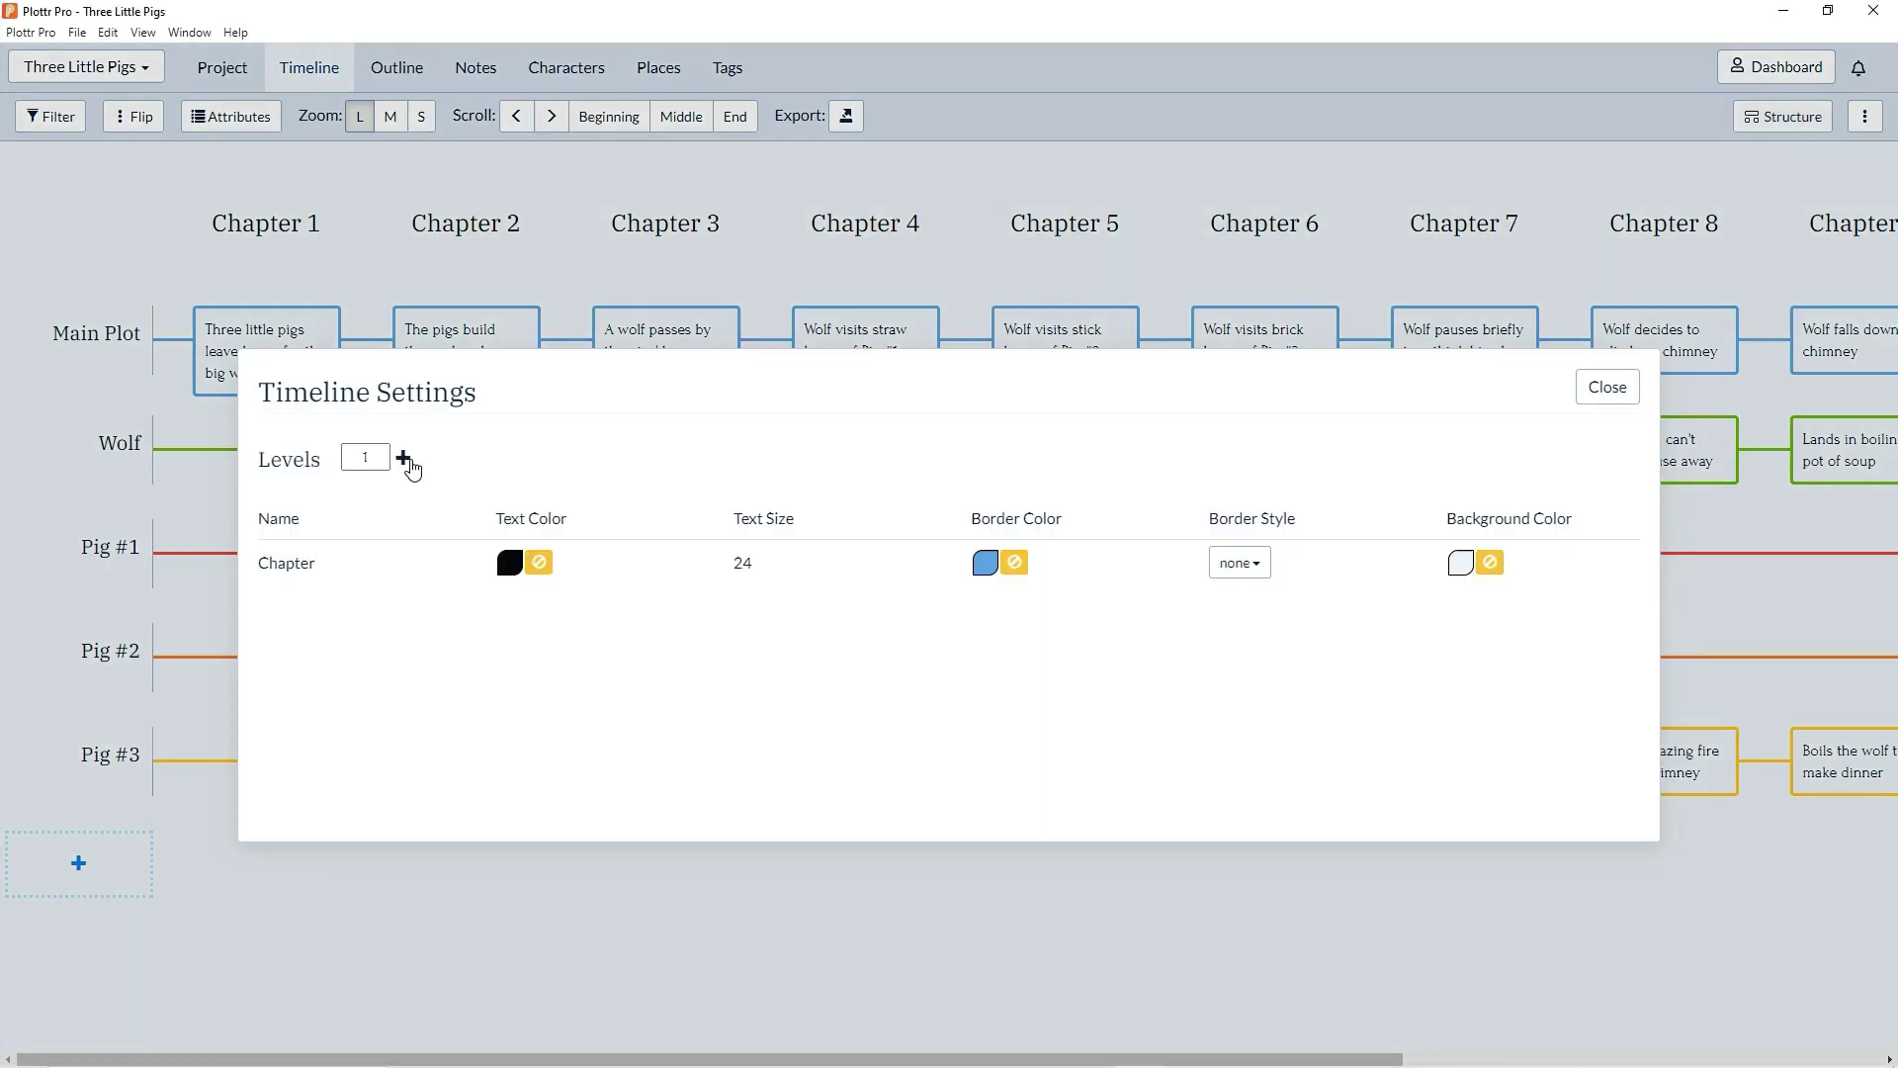
click(404, 458)
click(431, 458)
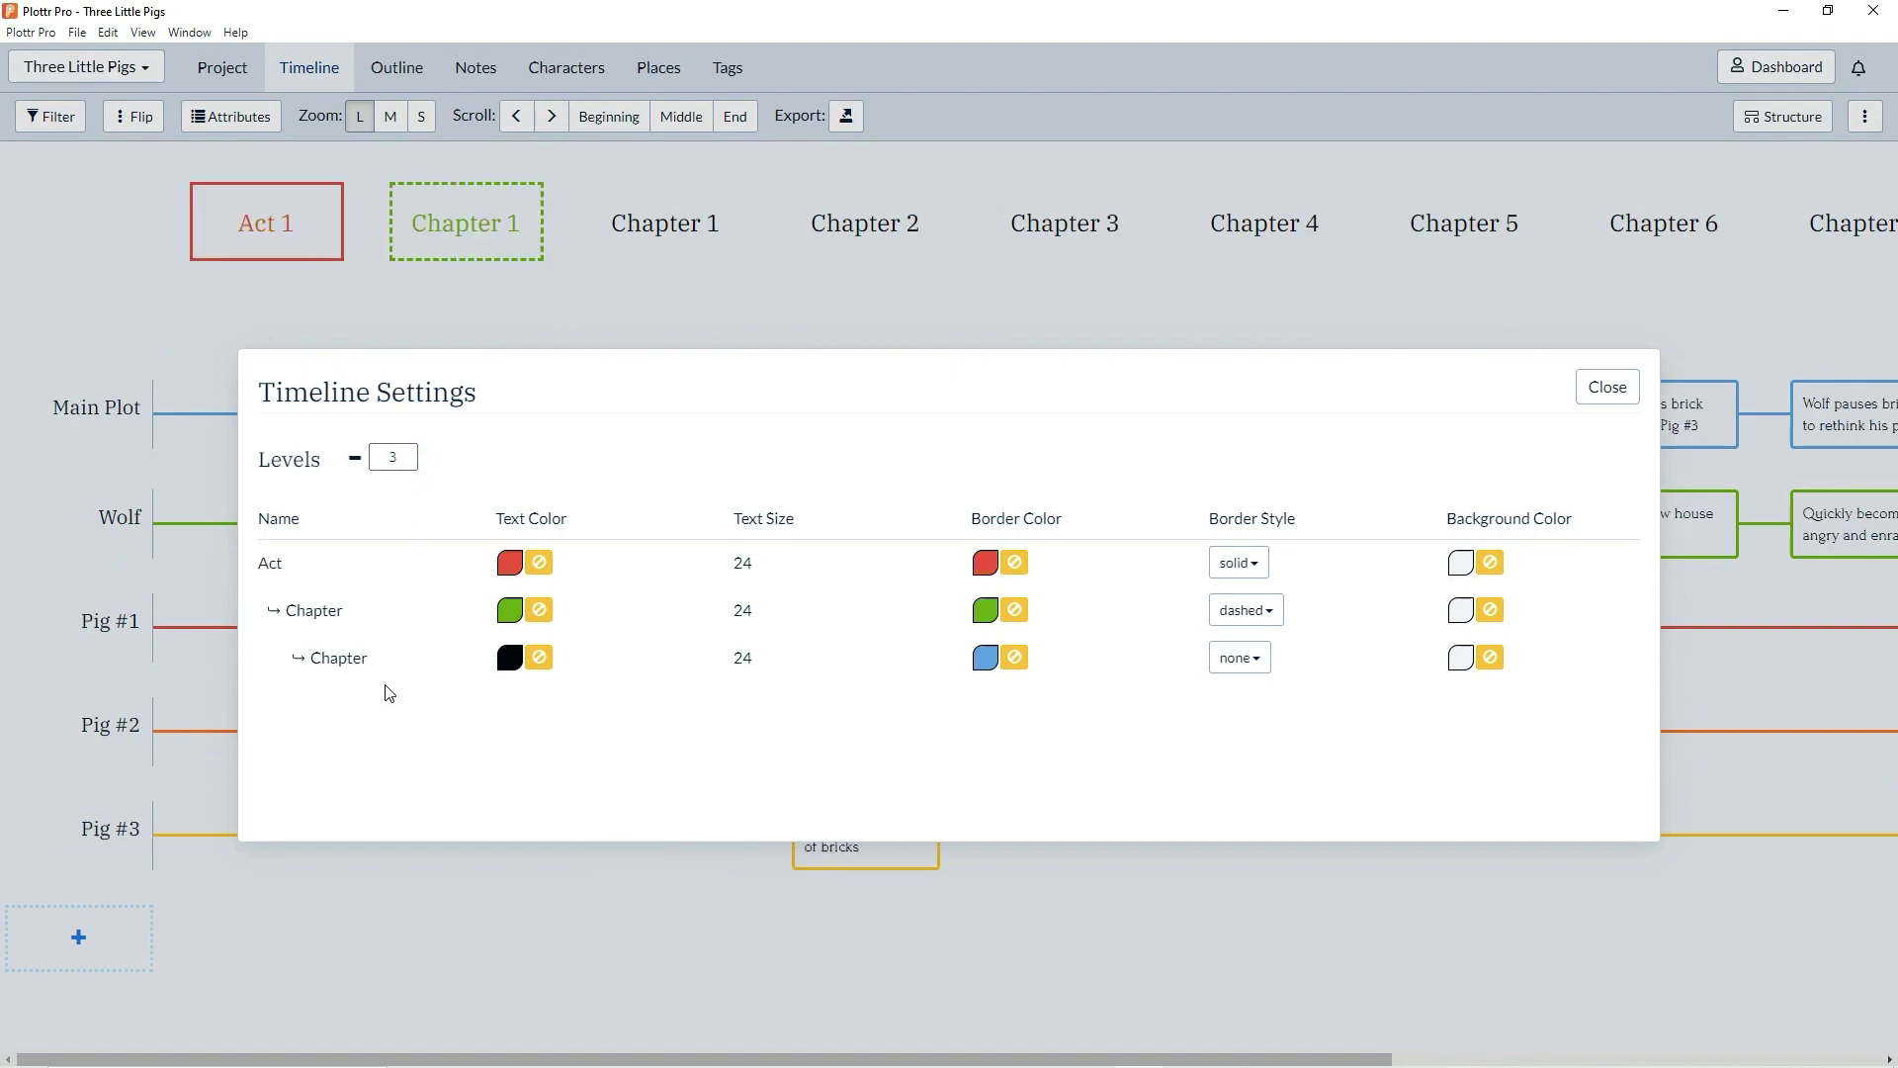
click(386, 661)
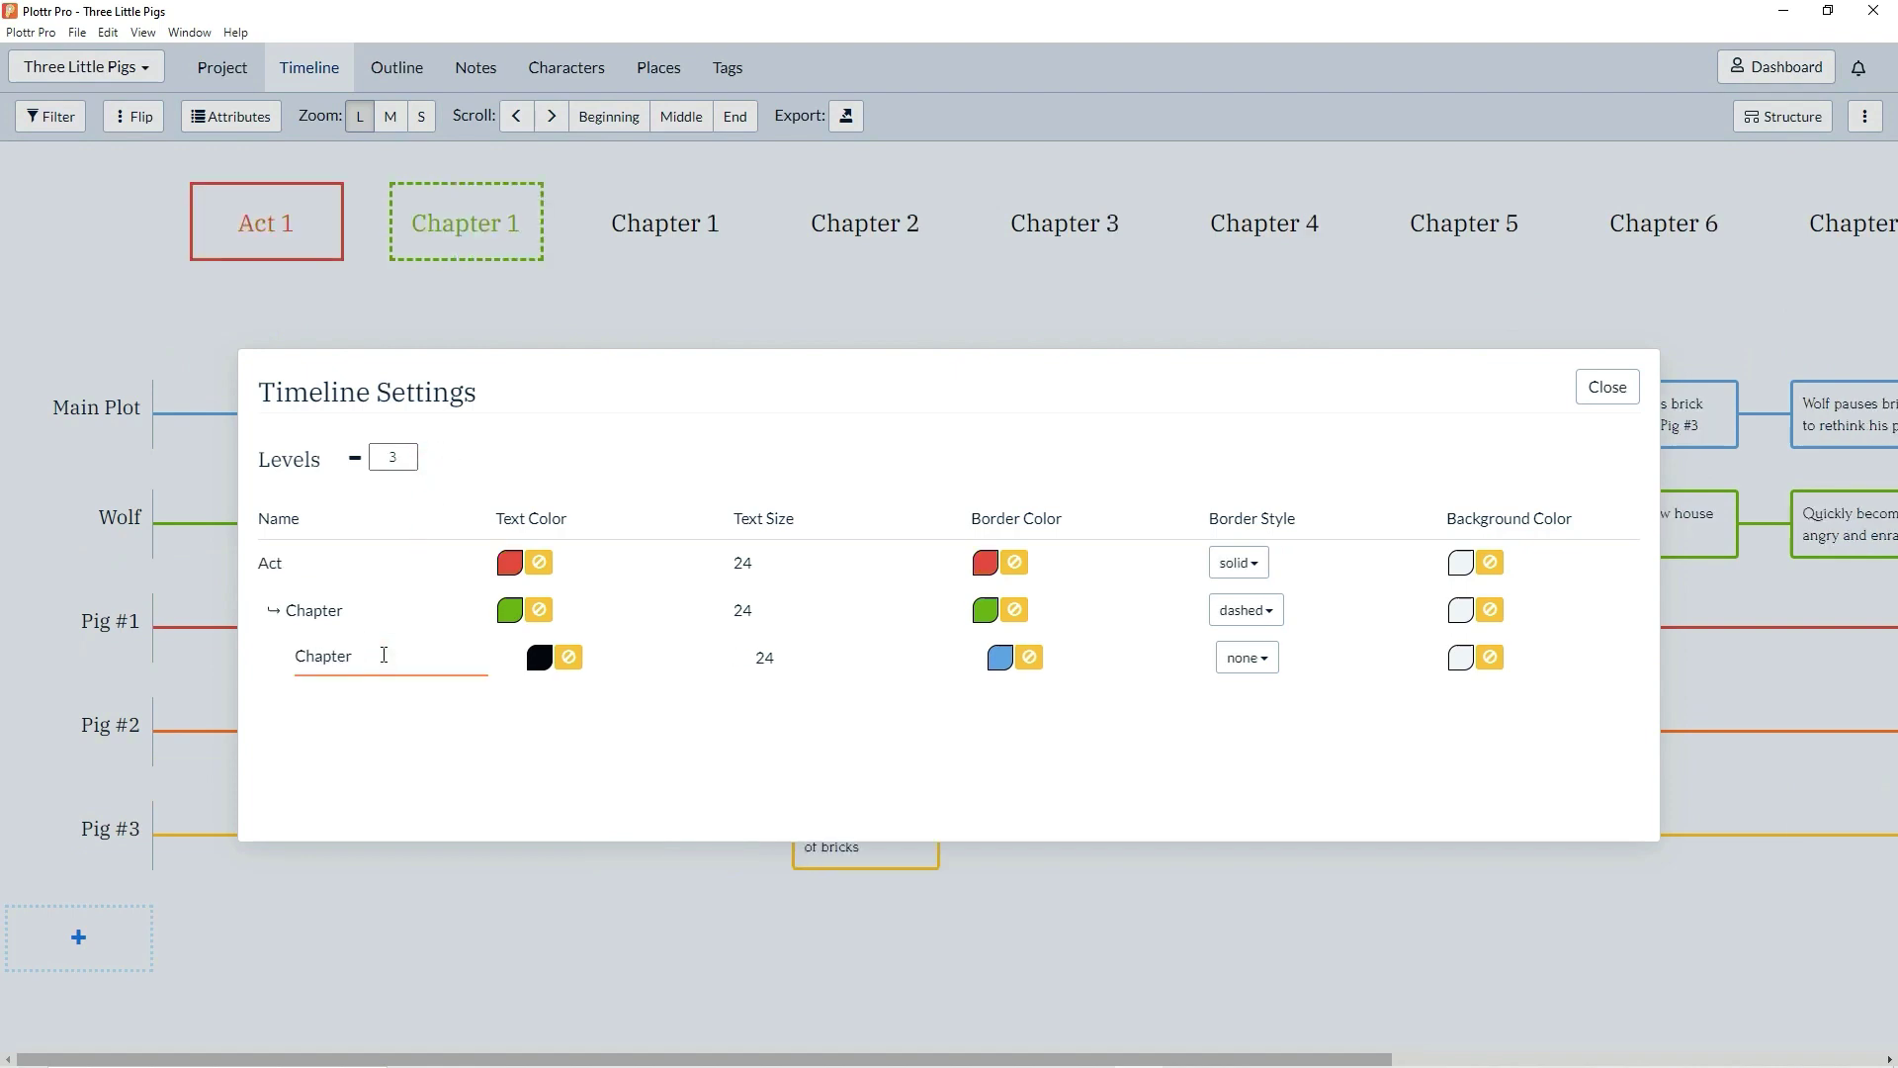
key(BackSpace)
key(BackSpace)
key(BackSpace)
key(BackSpace)
key(BackSpace)
key(BackSpace)
key(BackSpace)
text(Scene)
key(Return)
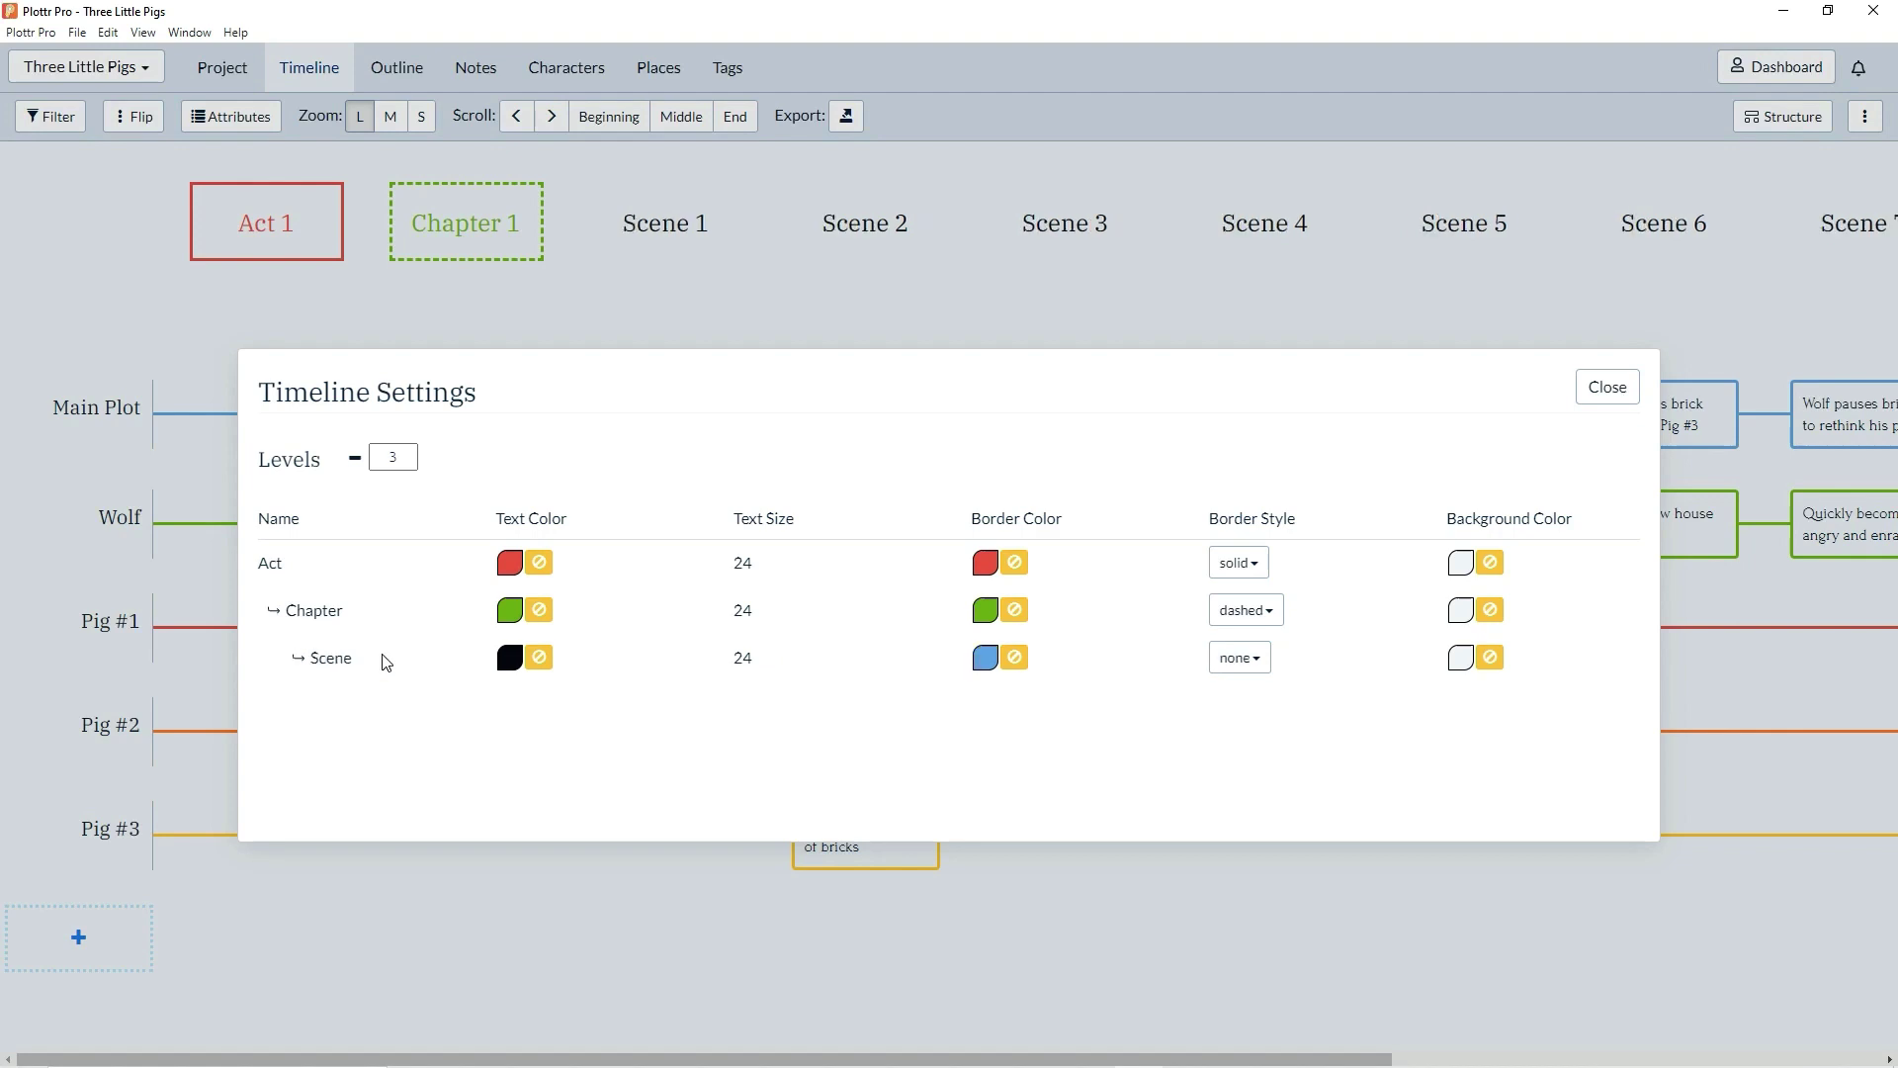
click(1612, 386)
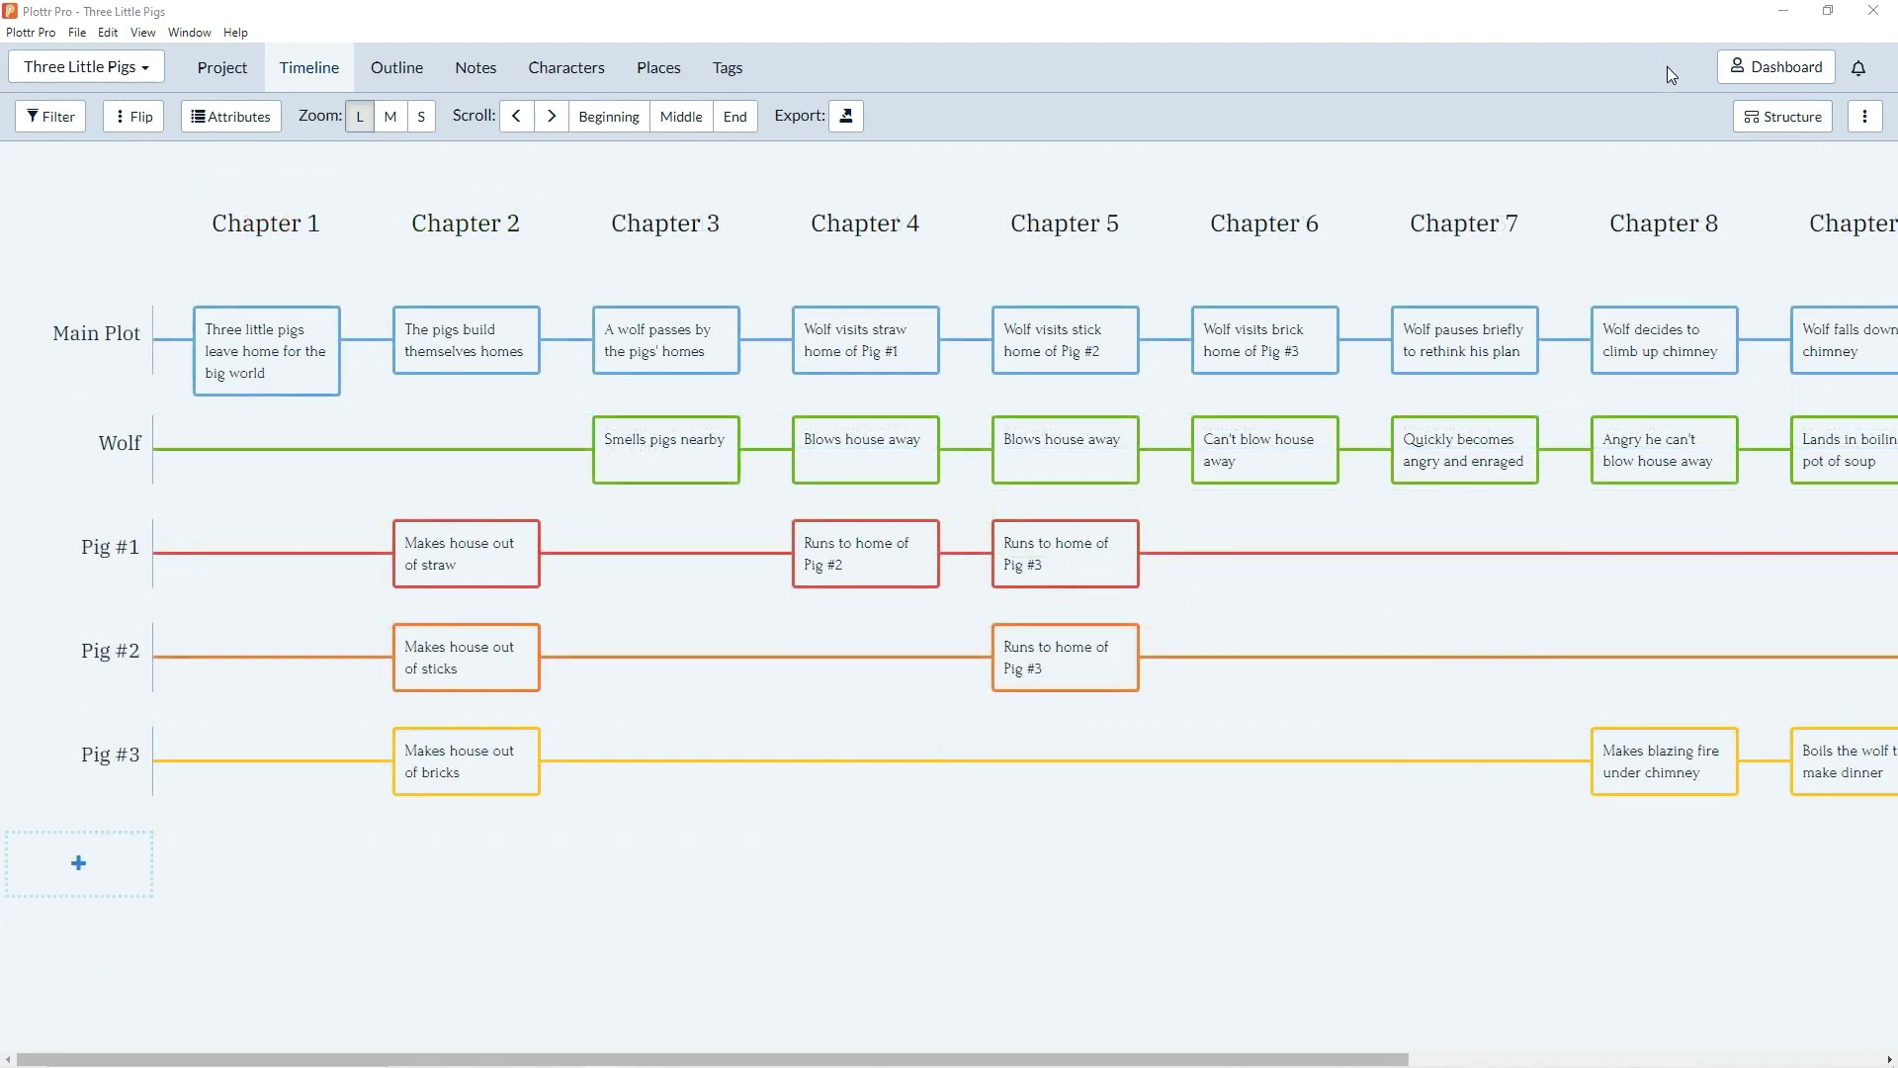
- Turn on the Offline Mode toggle in the dashboard's beta settings
click(1744, 71)
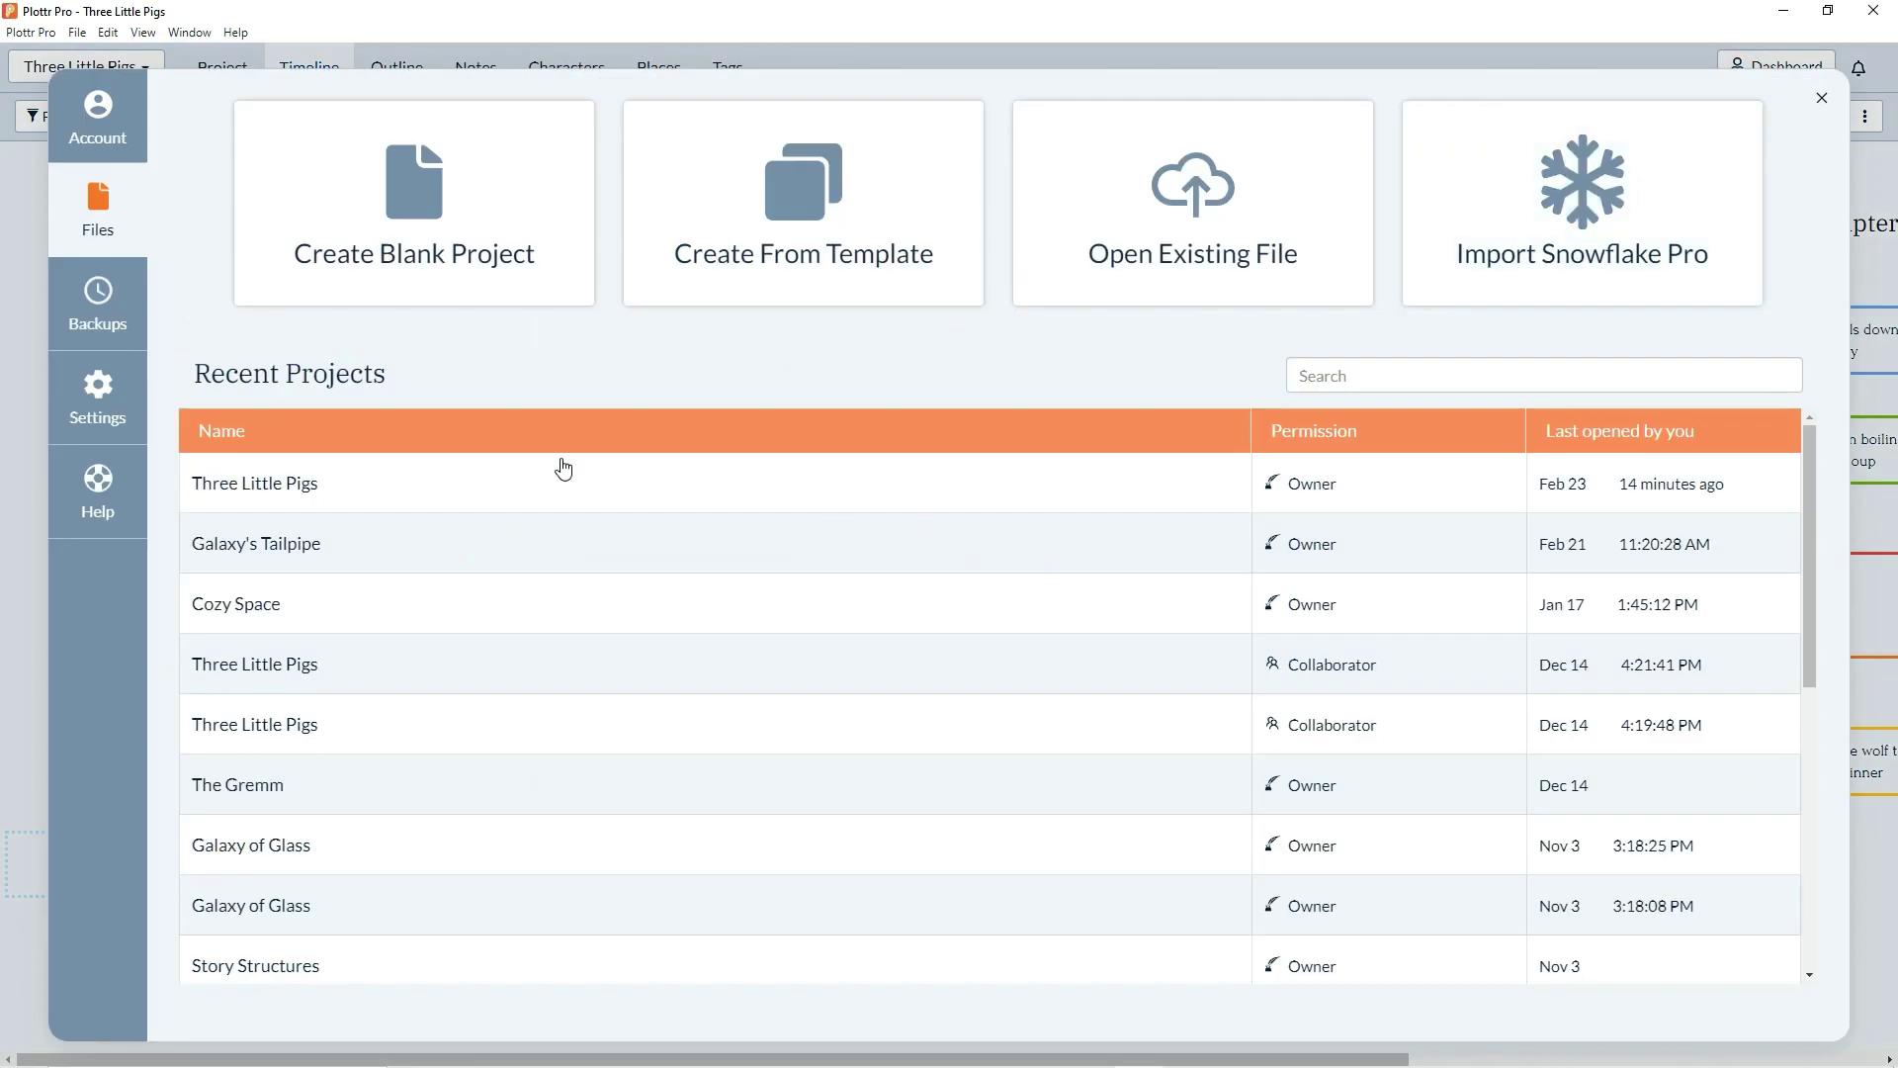
click(105, 424)
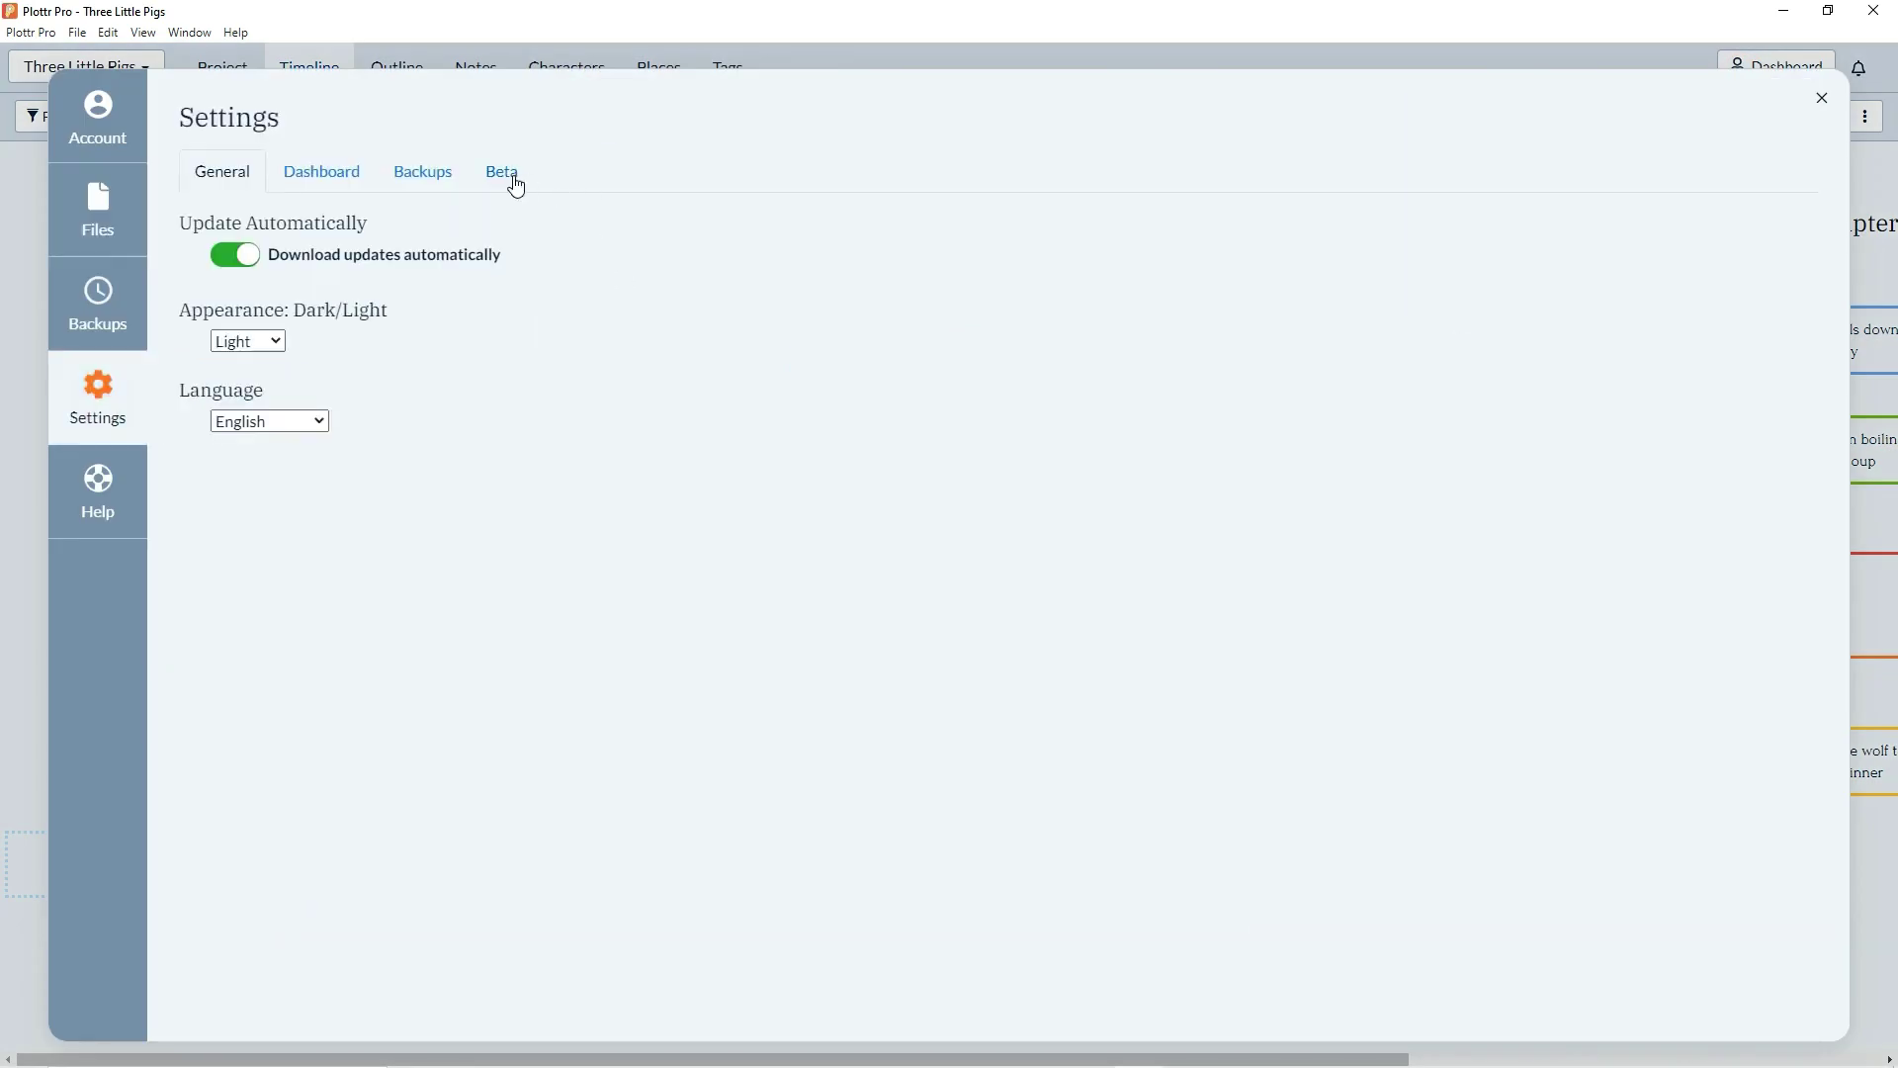
click(513, 178)
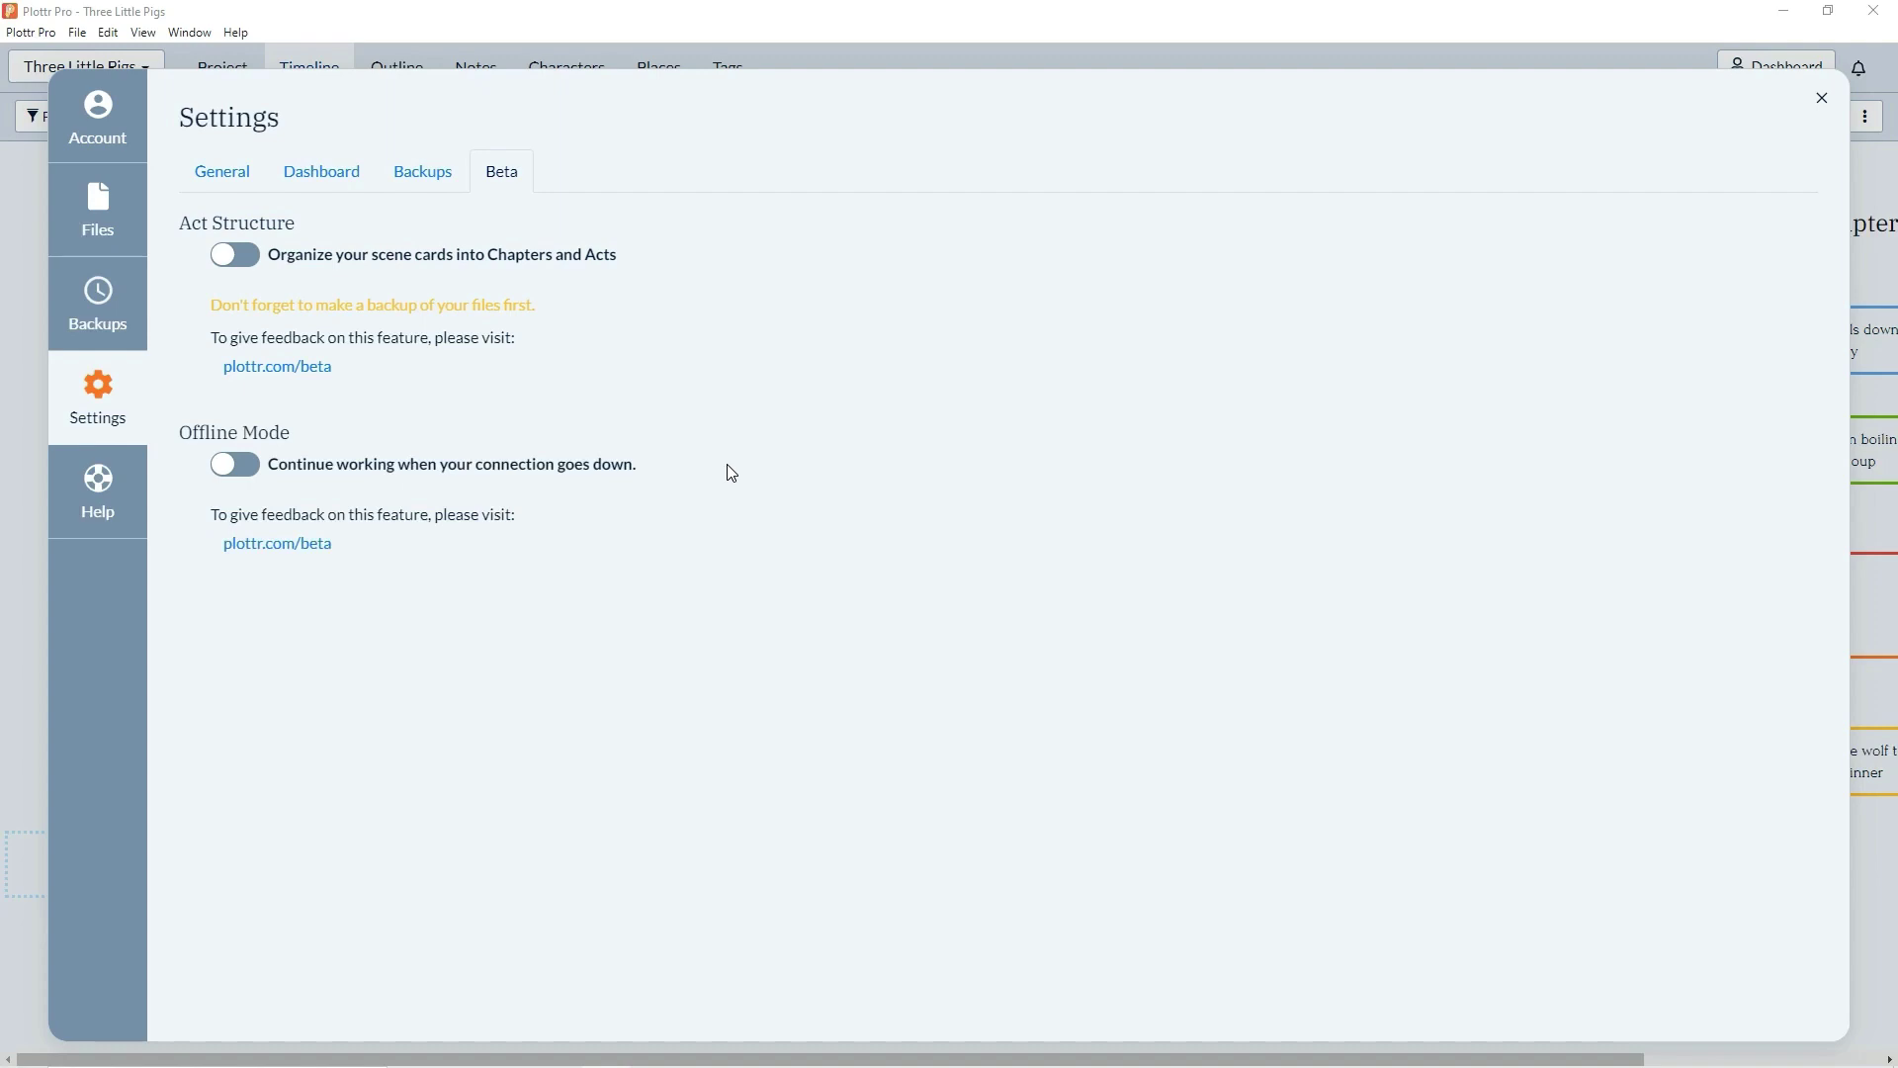
click(237, 464)
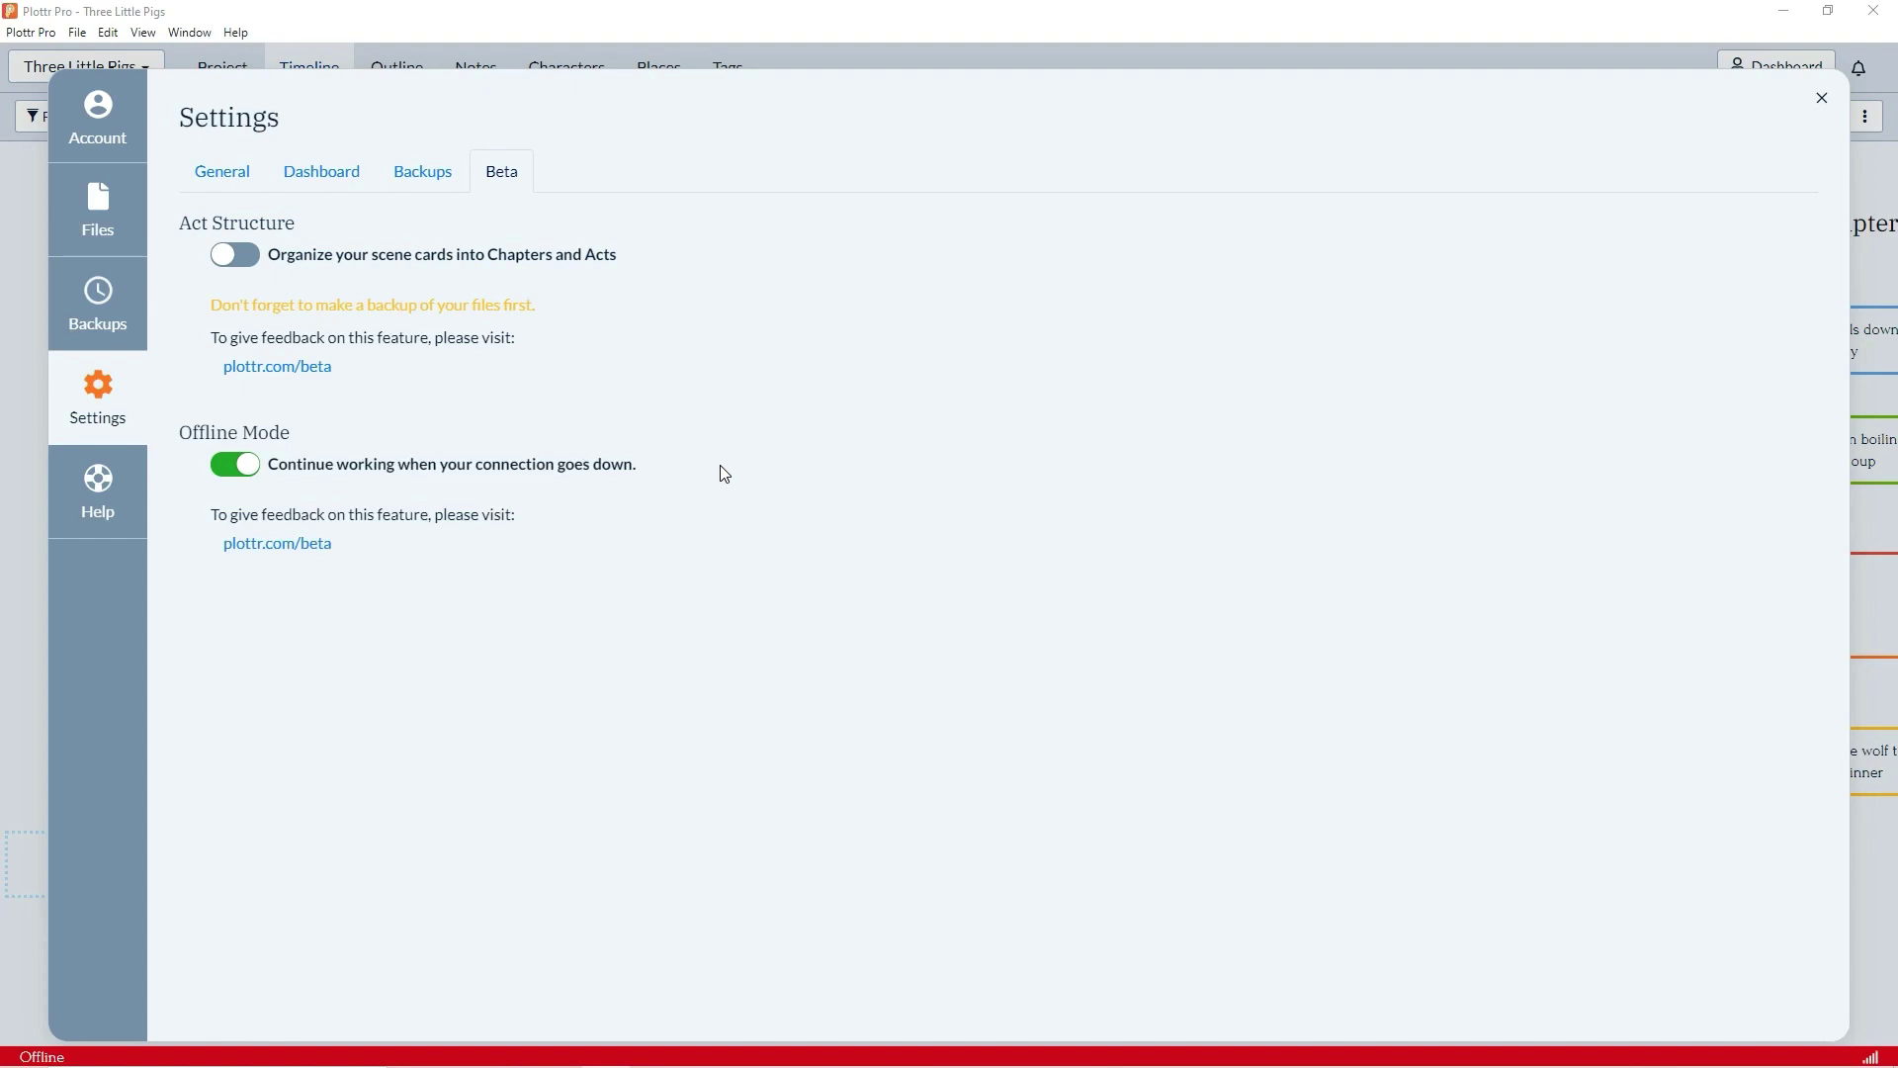
- Back on the timeline, create a 'New Scene' card in the Pig #2 / Chapter 1 slot
click(1823, 98)
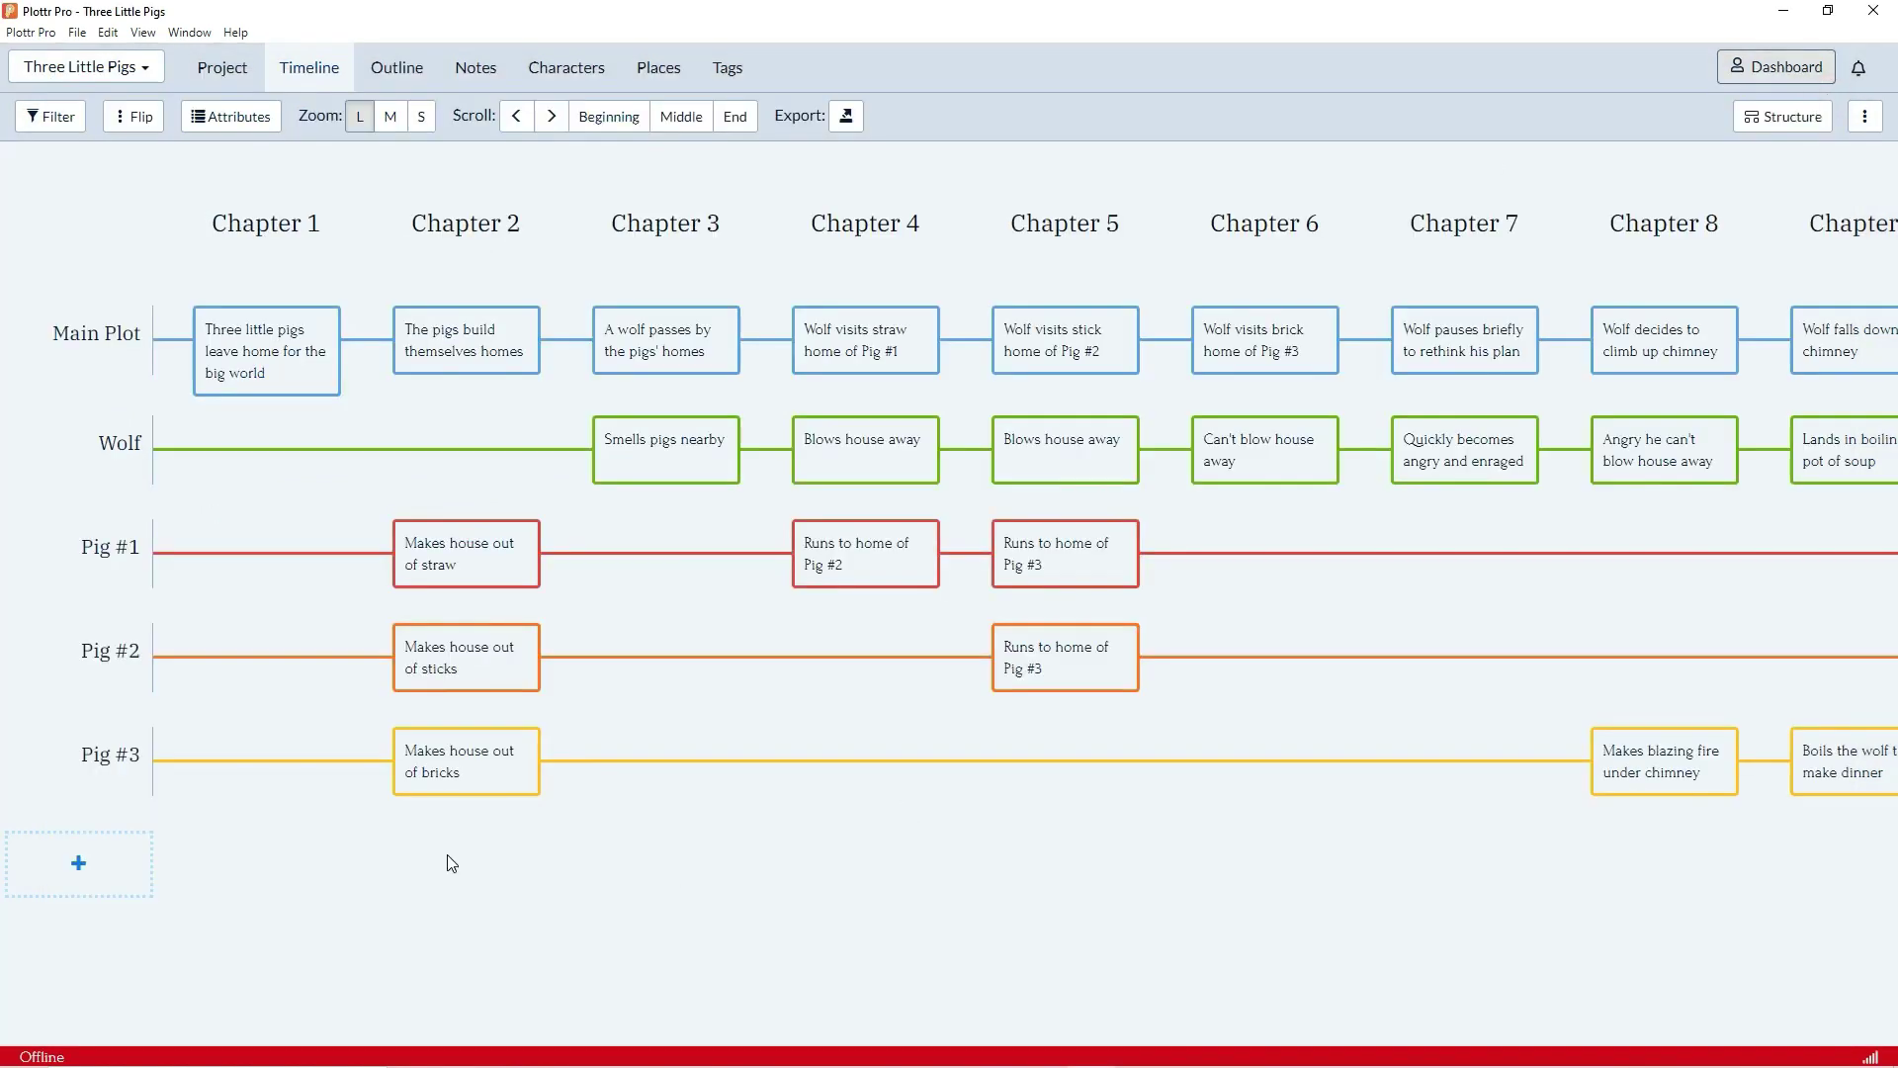
click(296, 655)
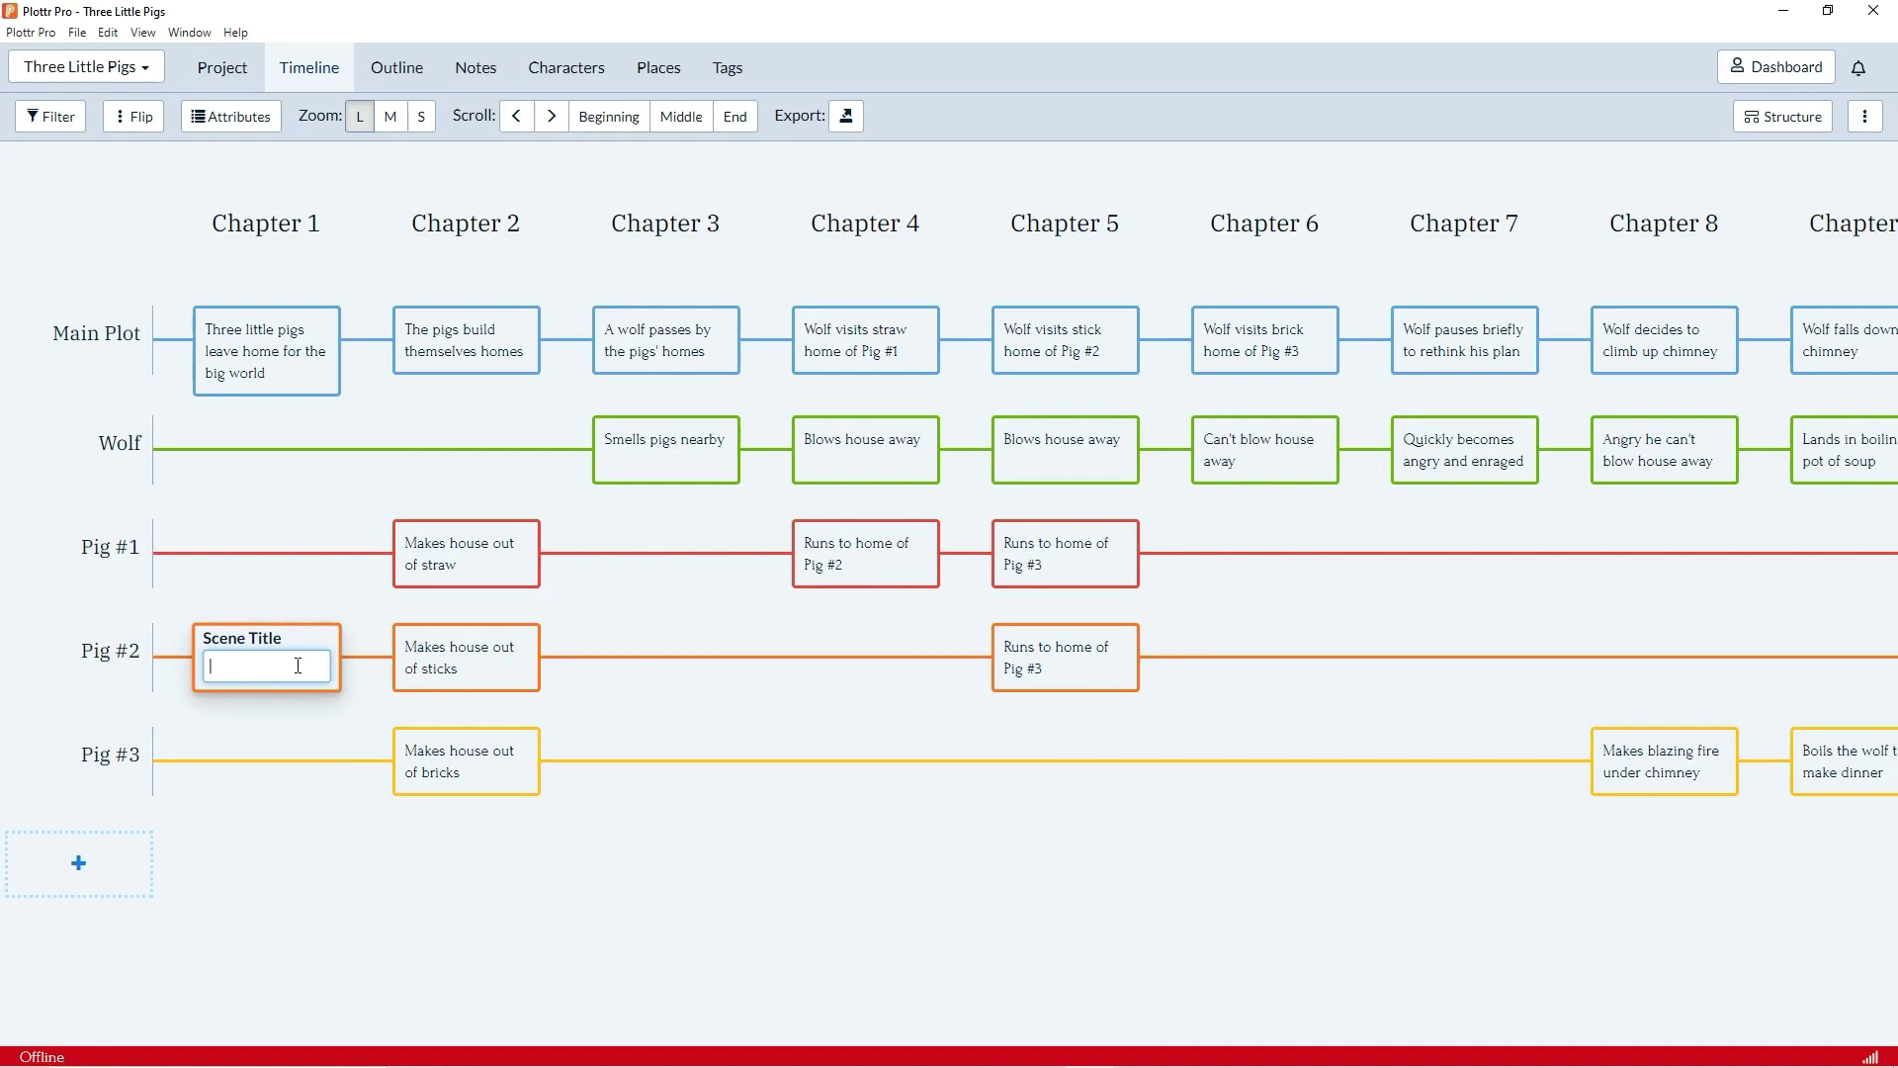
text(New Scene)
key(Return)
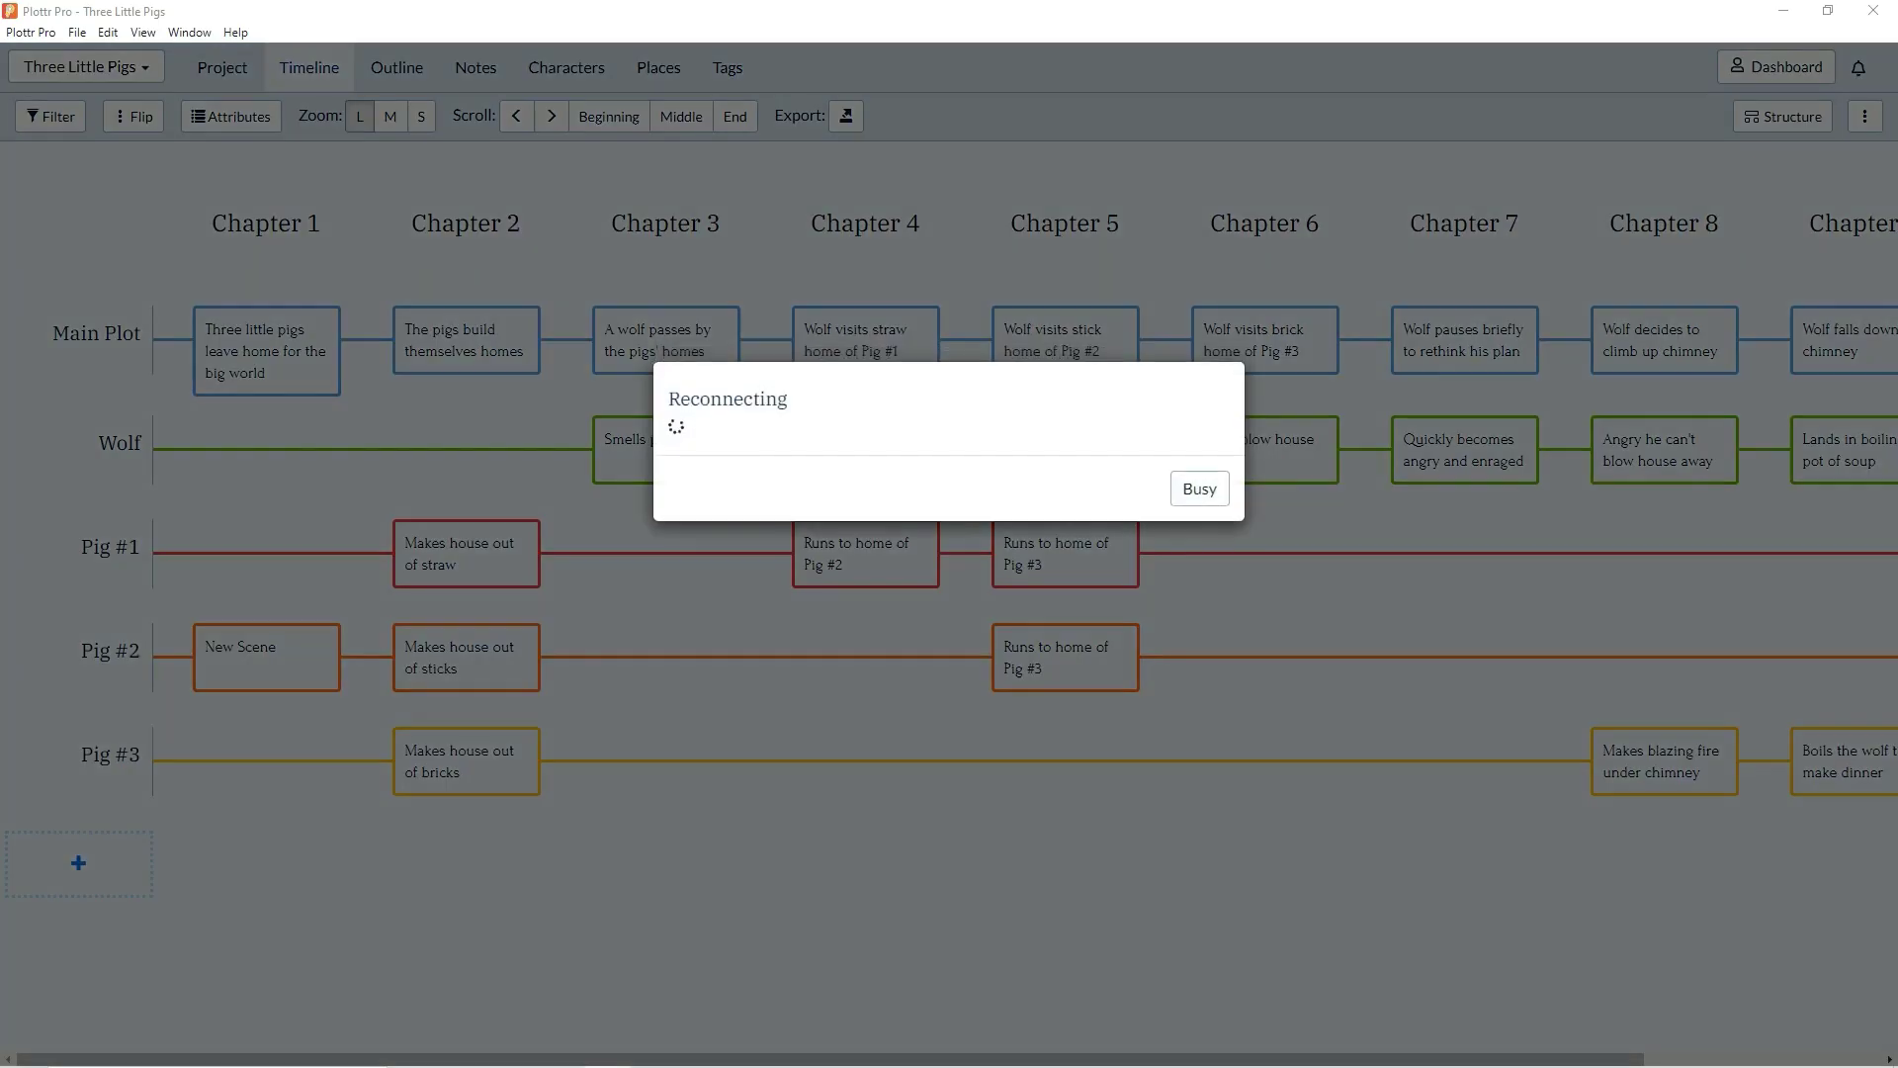
- Dismiss the Reconnecting notice confirming the offline changes were uploaded
click(1195, 491)
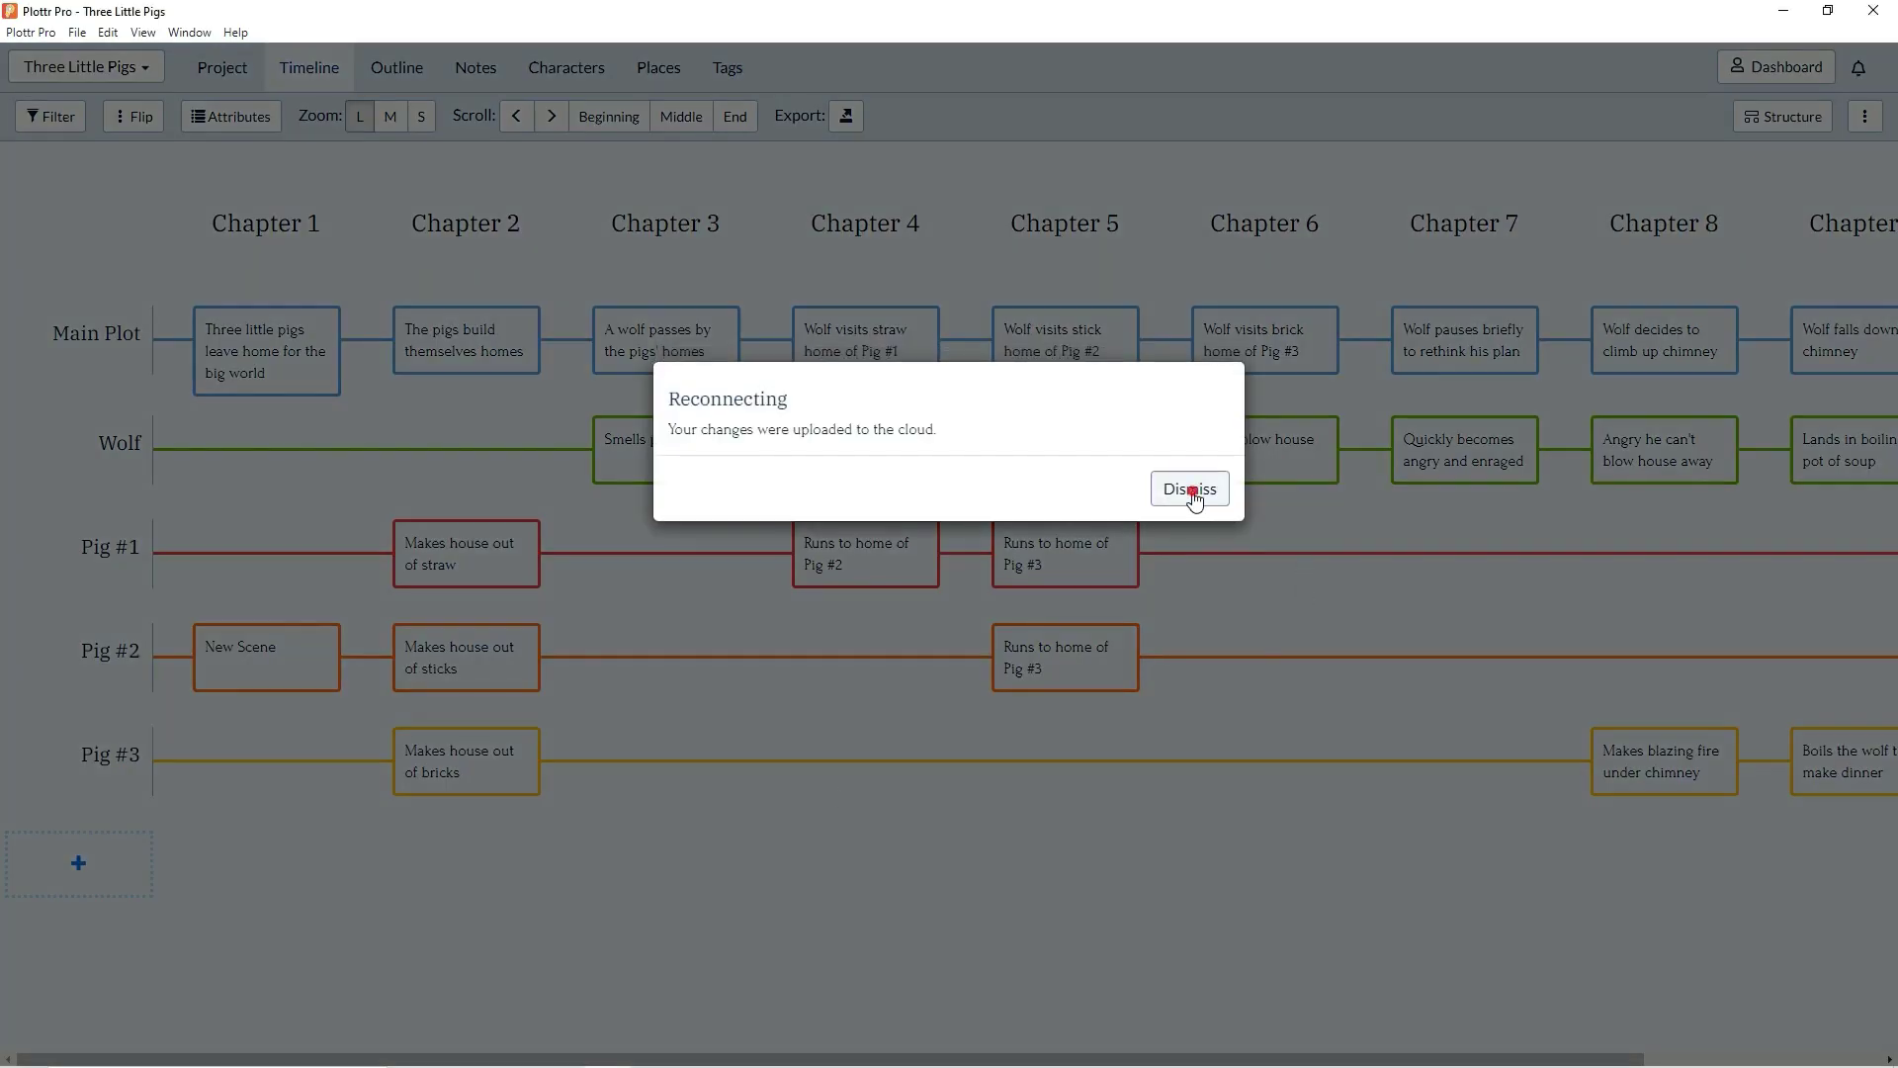